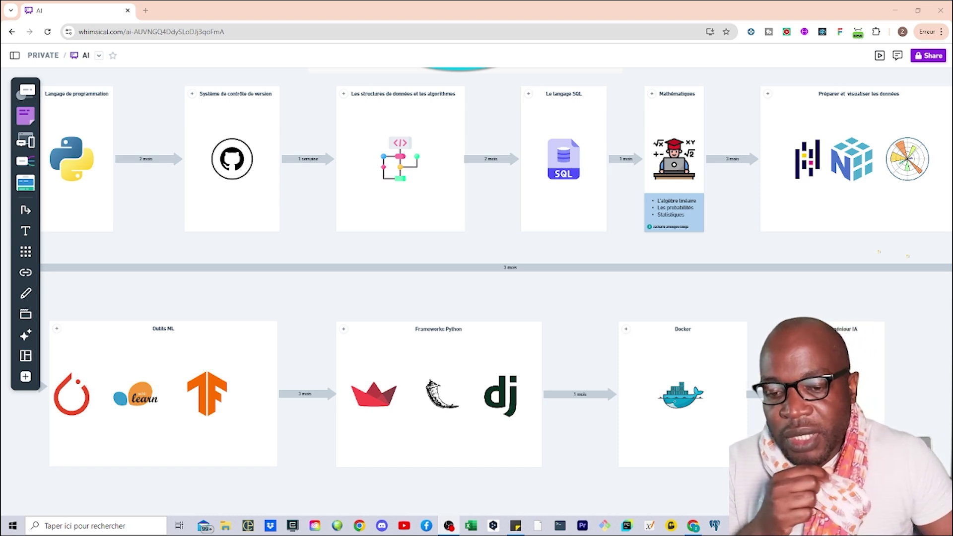
# Step: Switch to Tableau Public, add a new worksheet and name it "Nuage des points des clients"
pyautogui.hotkey('alt', 'Tab')
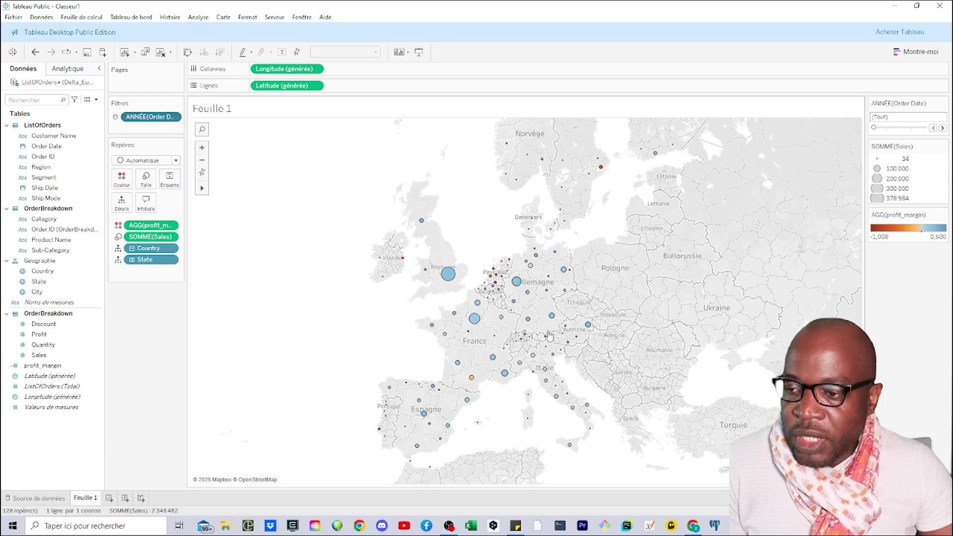
pyautogui.moveTo(487, 304)
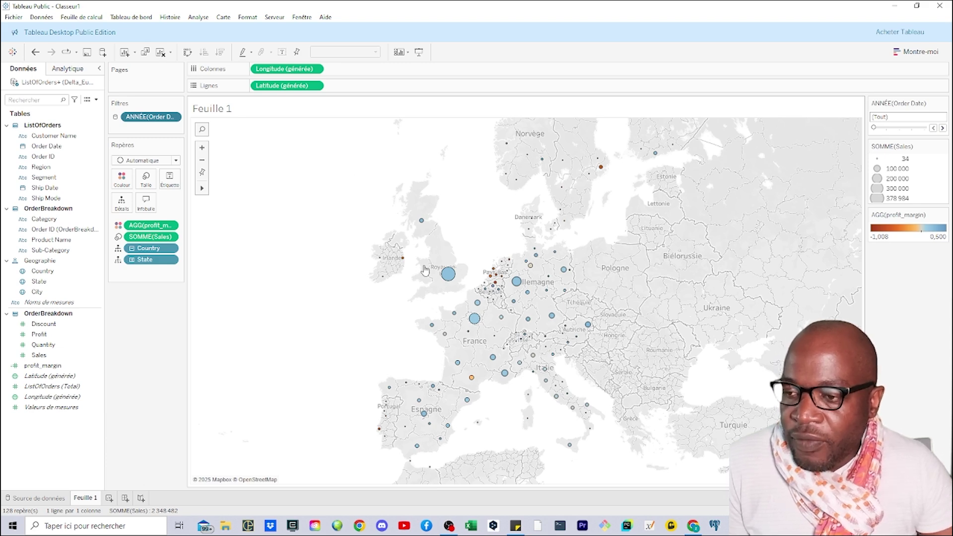
pyautogui.click(109, 498)
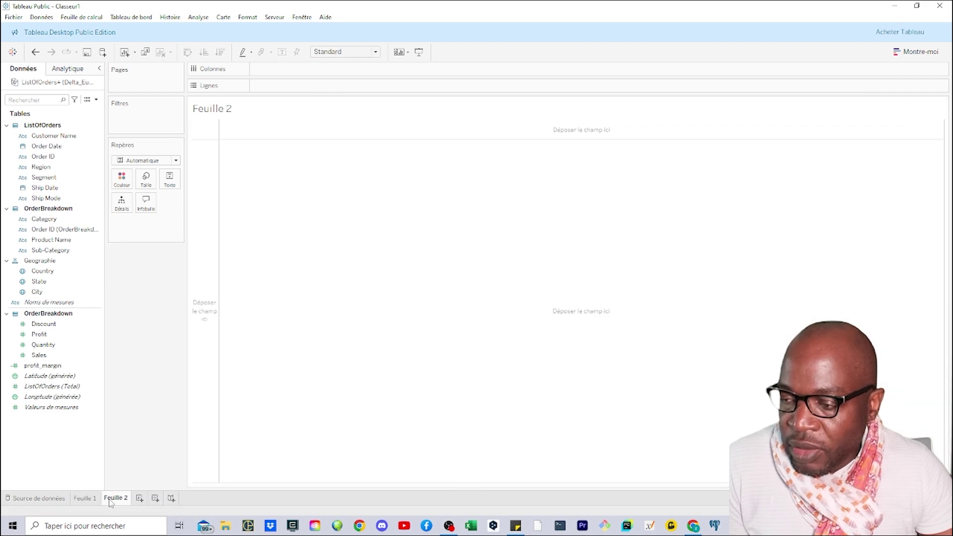
pyautogui.doubleClick(115, 499)
pyautogui.write('Nua')
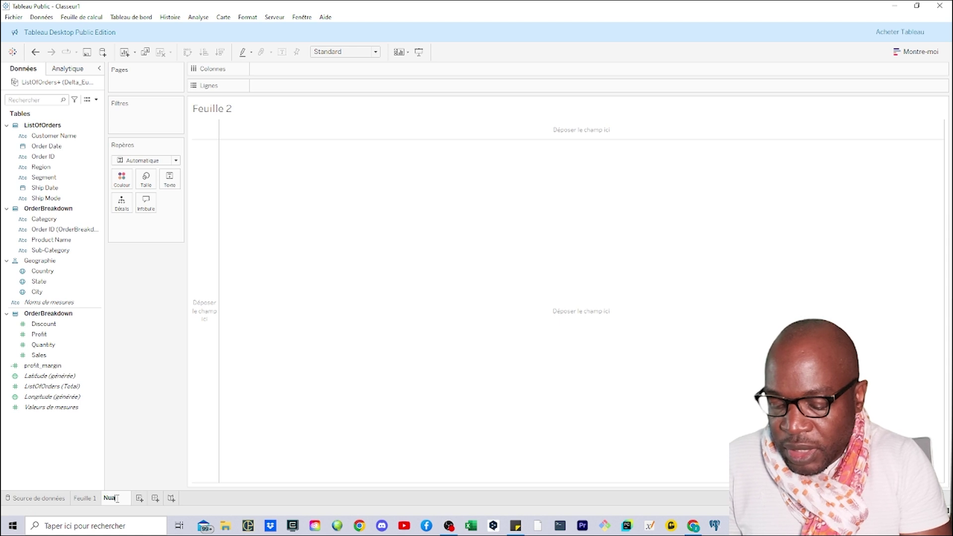
pyautogui.write('ge des points des clients')
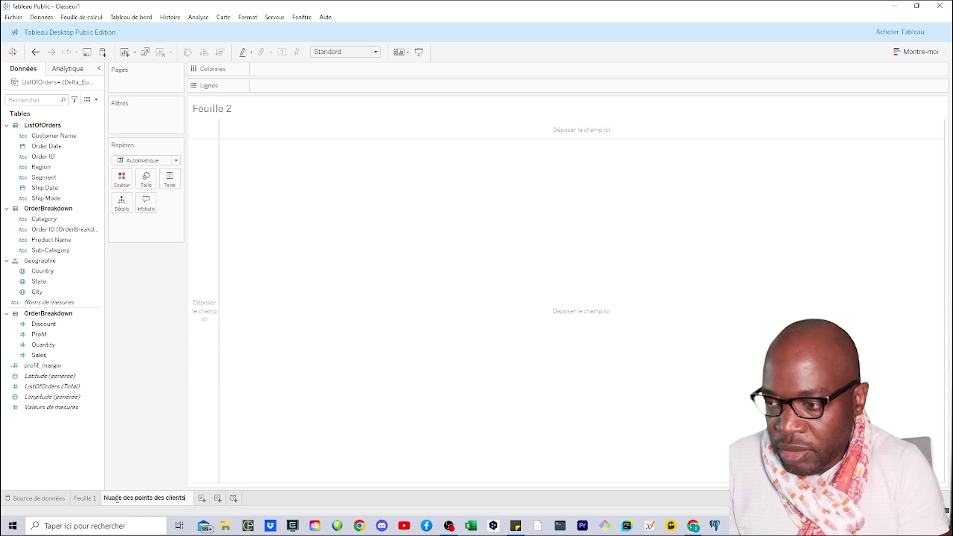
pyautogui.click(305, 310)
# Step: Rename the map worksheet Feuille 1 as "Carte de l'europe"
pyautogui.doubleClick(83, 498)
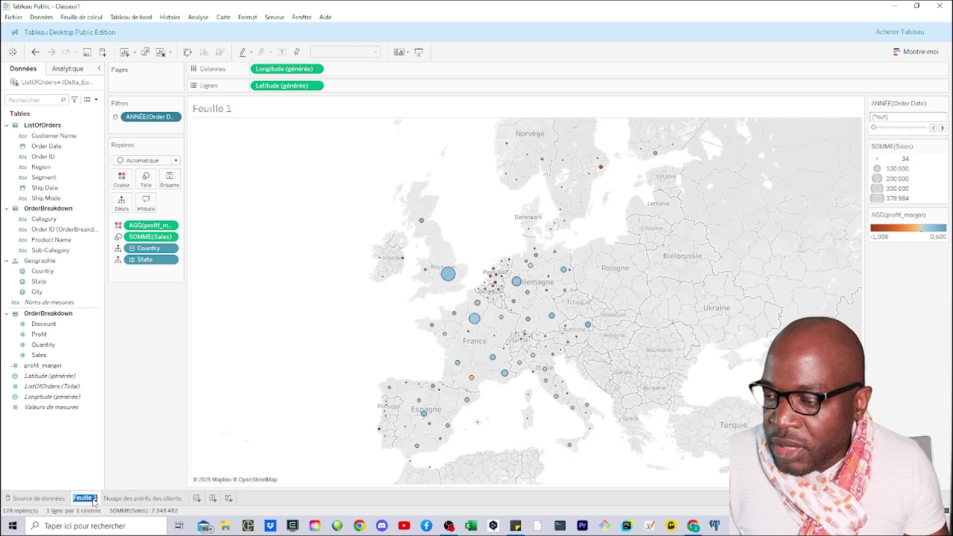
pyautogui.press('BackSpace')
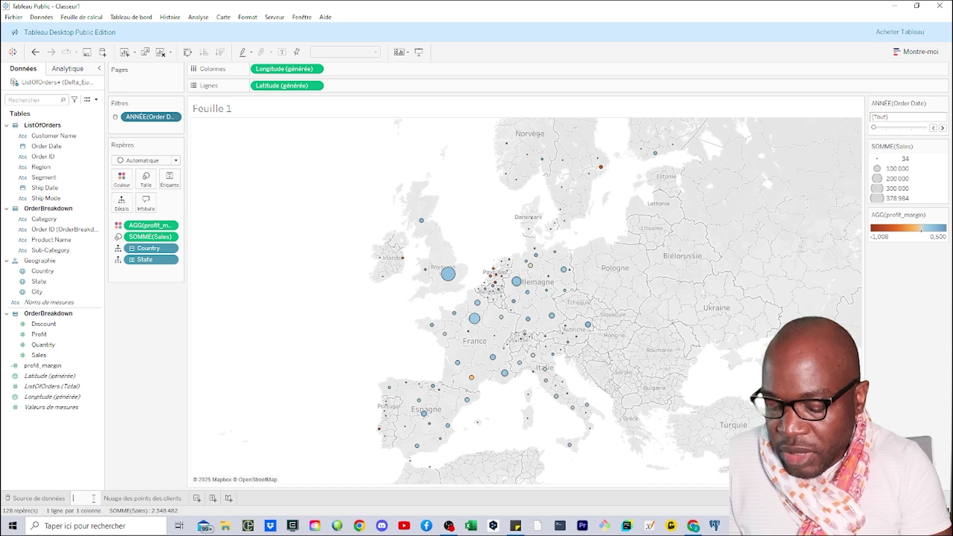
pyautogui.write("Carte de l'eu")
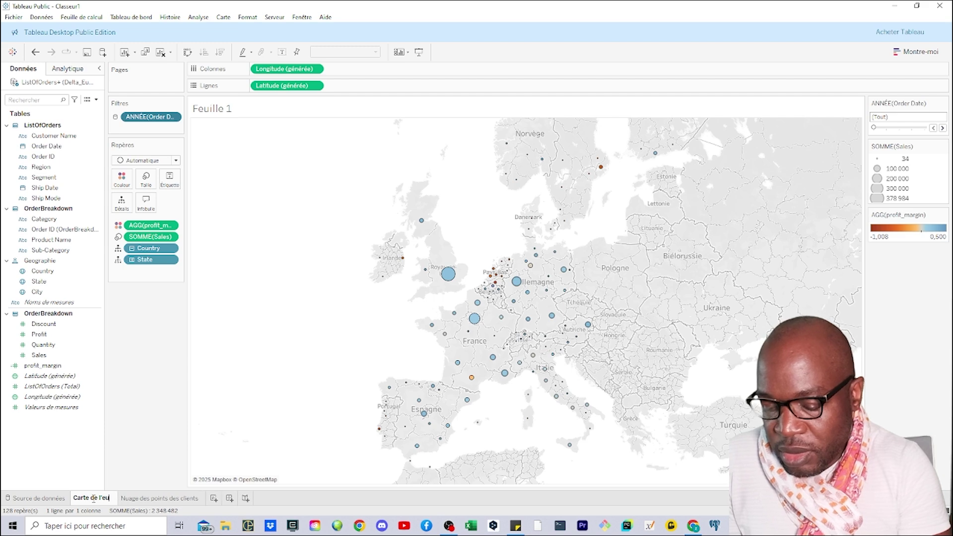
pyautogui.write('rope')
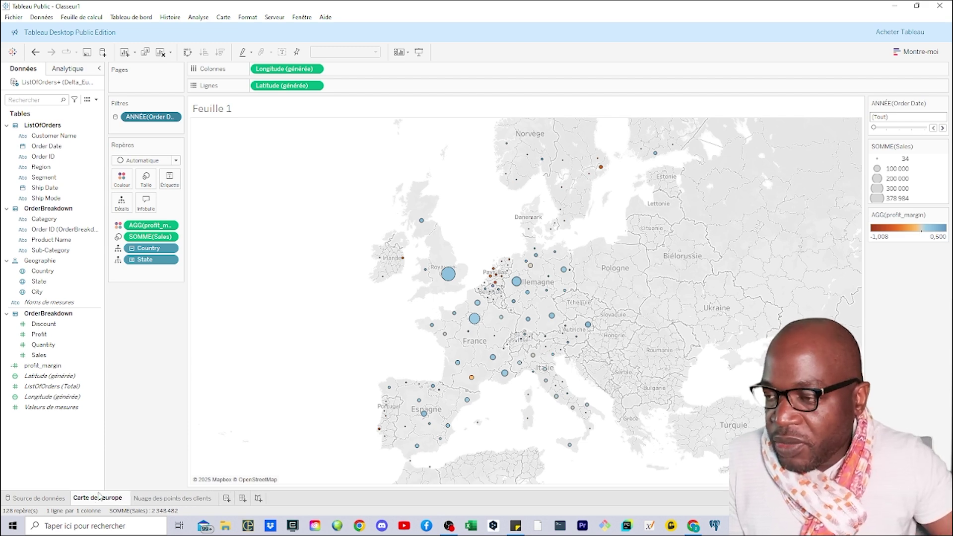
# Step: On the Nuage des points des clients sheet, plot the sum of Sales on columns against the sum of Profit on rows
pyautogui.click(178, 499)
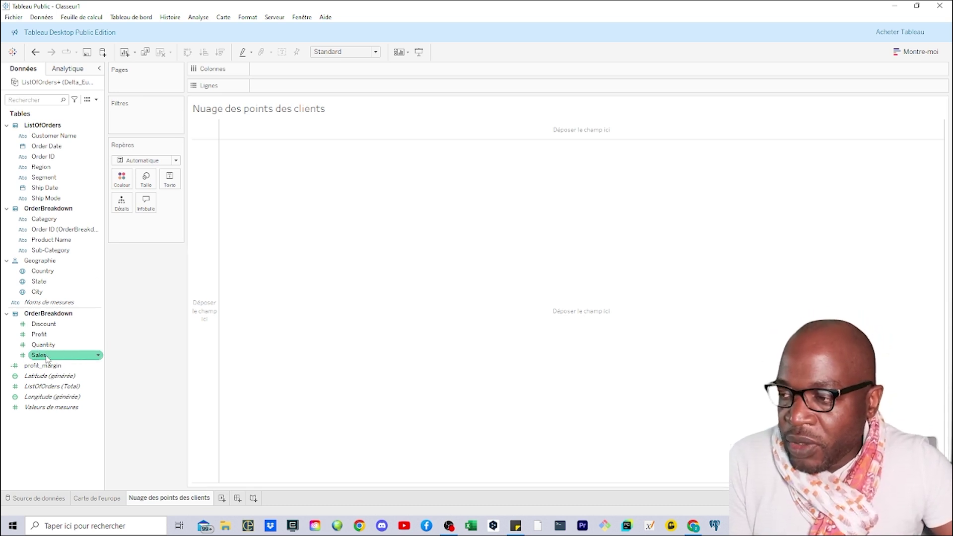
pyautogui.moveTo(49, 357)
pyautogui.mouseDown()
pyautogui.moveTo(169, 252)
pyautogui.moveTo(290, 98)
pyautogui.moveTo(293, 74)
pyautogui.mouseUp()
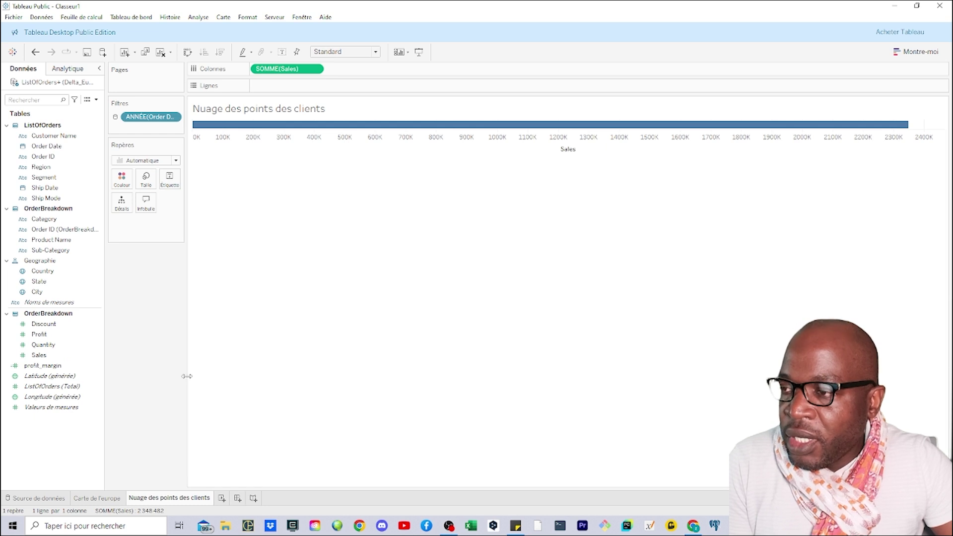
pyautogui.click(57, 344)
pyautogui.click(39, 333)
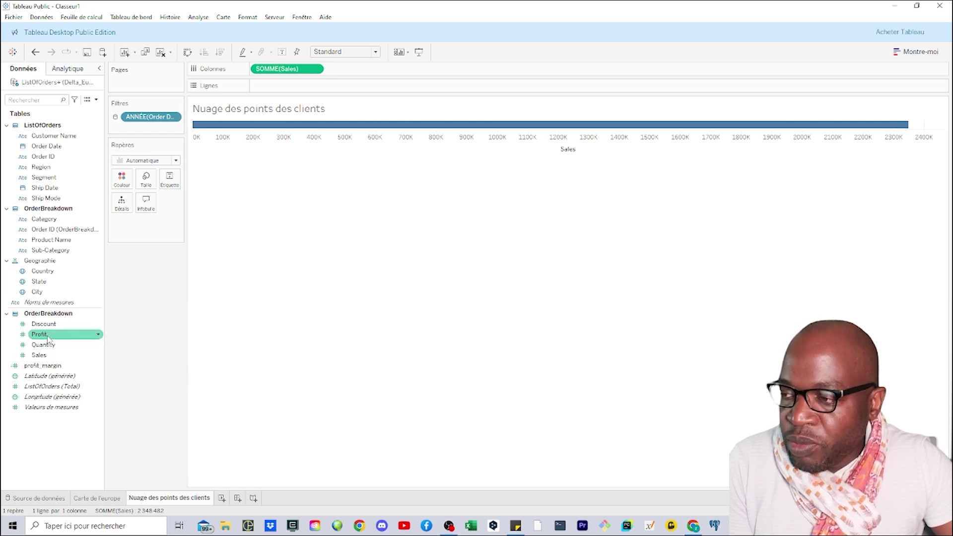
pyautogui.moveTo(39, 334); pyautogui.dragTo(286, 89)
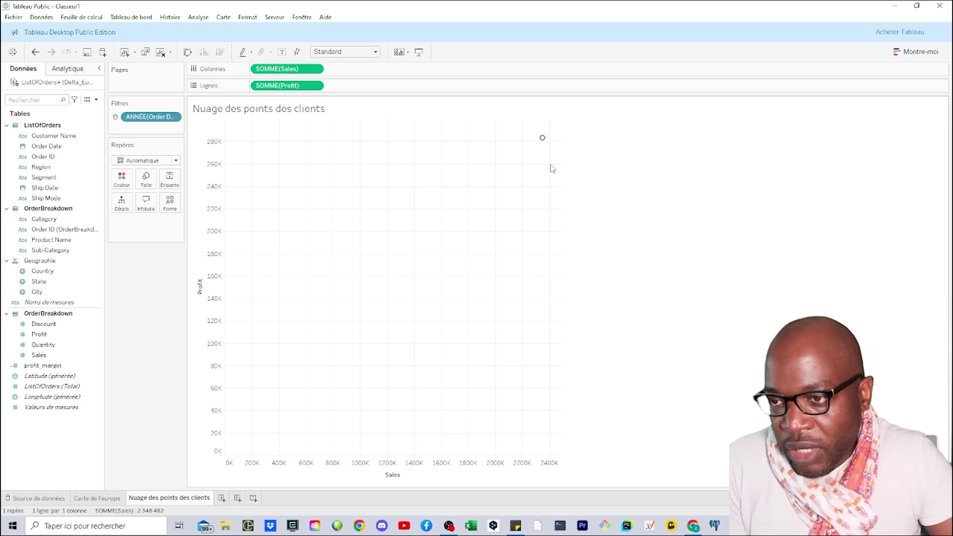
# Step: Break the scatter plot down to one mark per Customer Name and colour the marks by profit_margin
pyautogui.moveTo(542, 139)
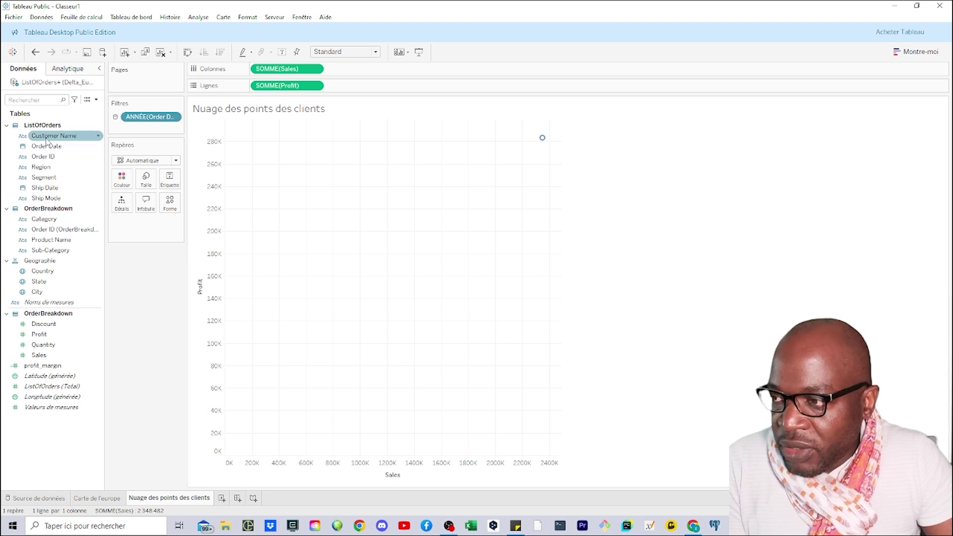
pyautogui.moveTo(47, 140); pyautogui.dragTo(123, 207)
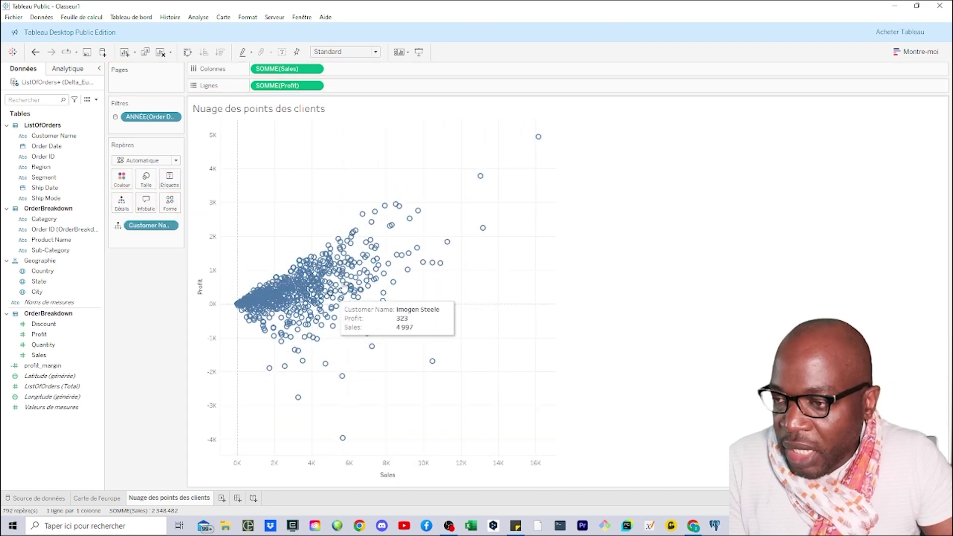
pyautogui.moveTo(385, 296)
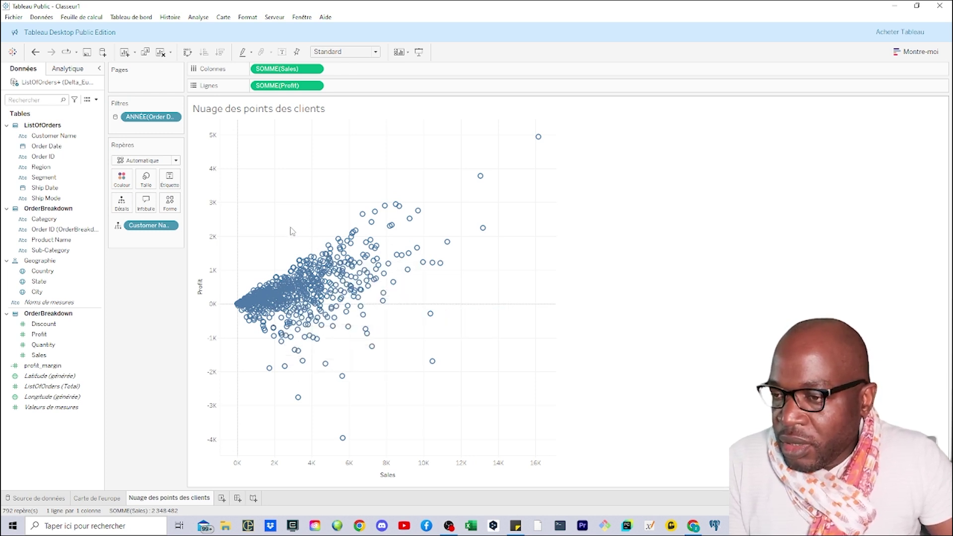
pyautogui.moveTo(251, 337)
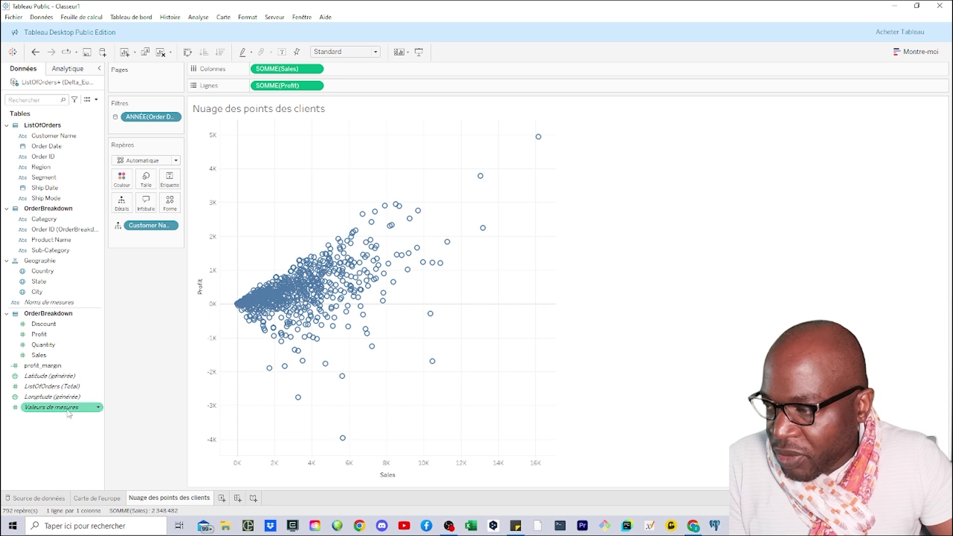
pyautogui.click(66, 367)
pyautogui.moveTo(66, 367); pyautogui.dragTo(125, 185)
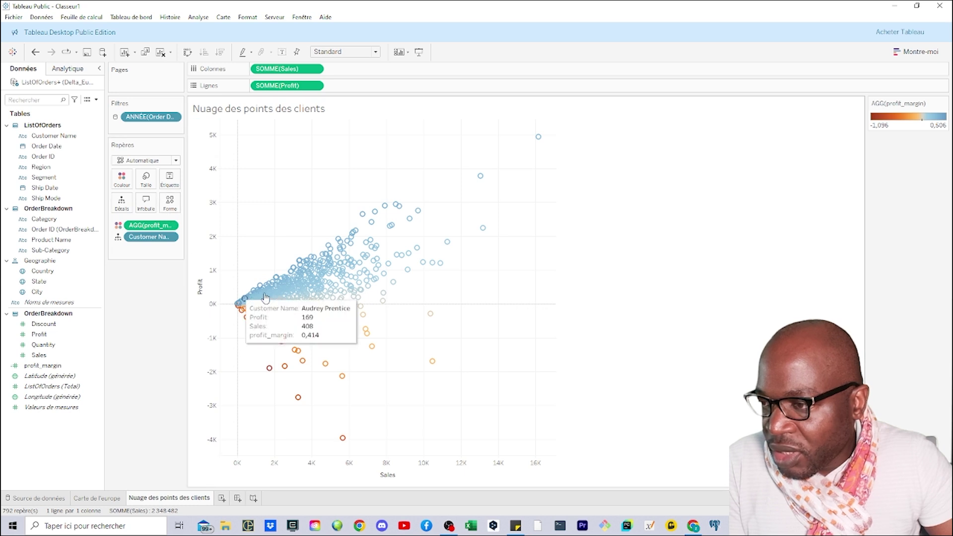
# Step: Change the shape of the scatter plot marks to filled circles
pyautogui.moveTo(298, 331)
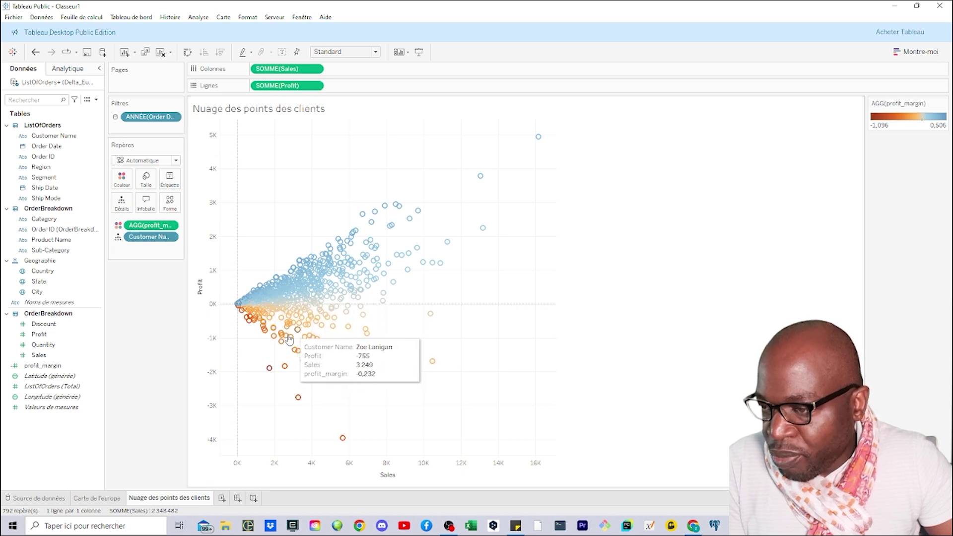
pyautogui.click(176, 211)
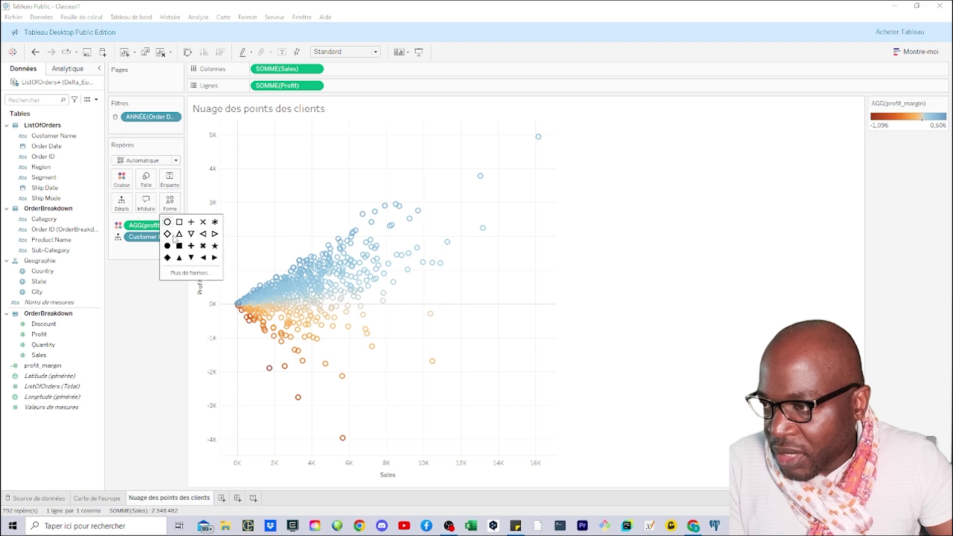
pyautogui.click(168, 247)
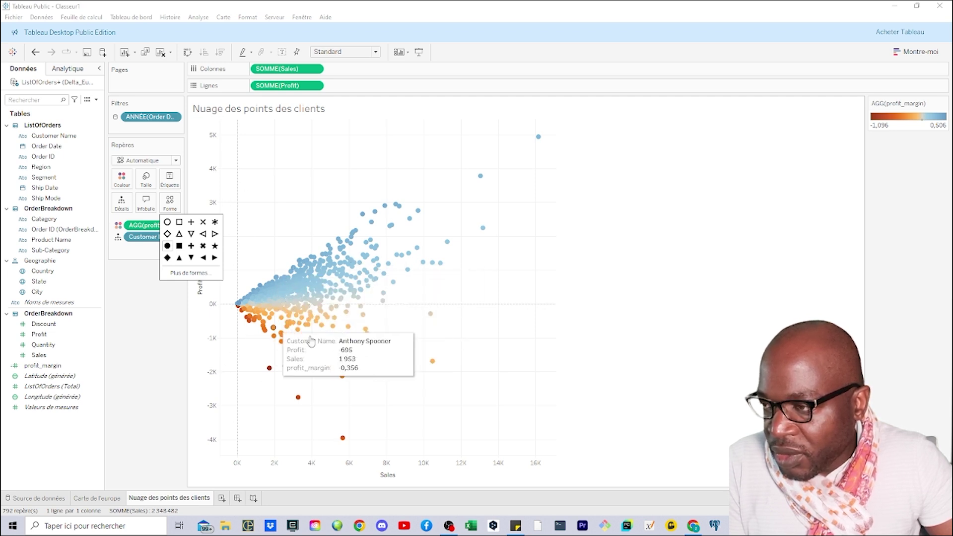
# Step: In the advanced colour settings for profit_margin, enable a custom start and a custom end of the range
pyautogui.click(127, 184)
pyautogui.click(158, 212)
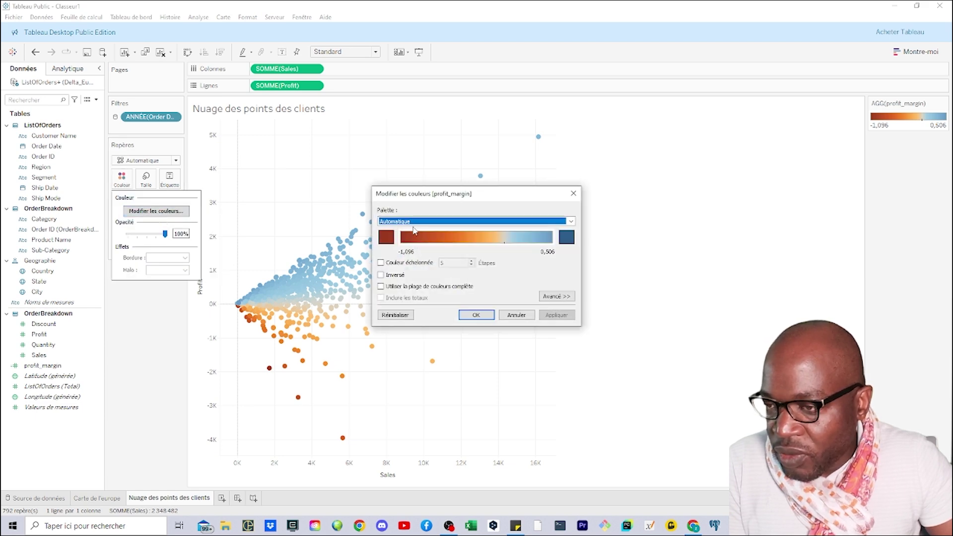
pyautogui.click(556, 296)
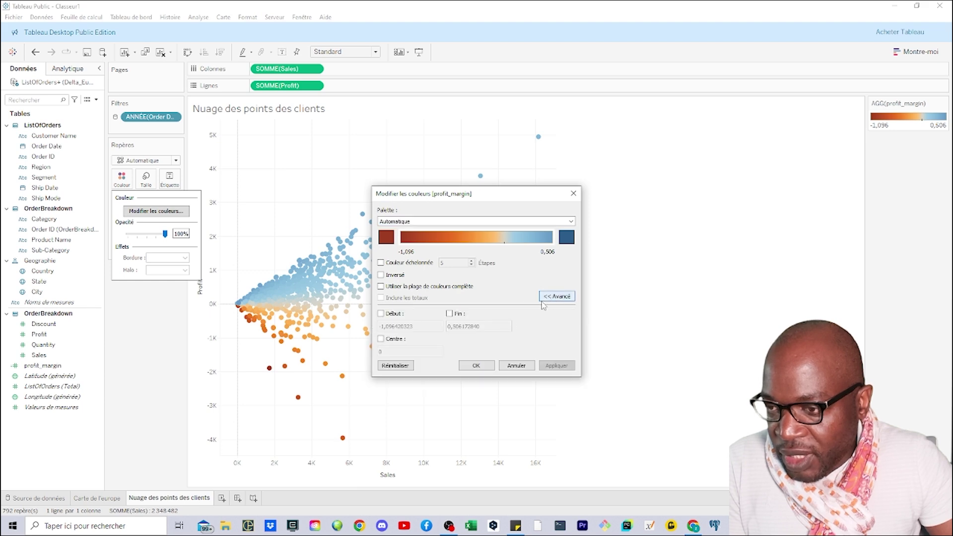
pyautogui.click(381, 314)
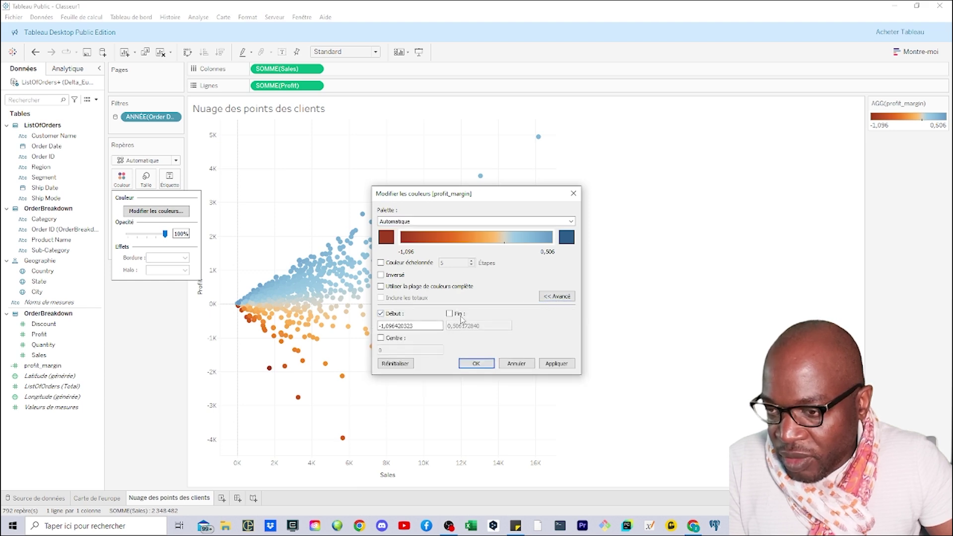
pyautogui.click(450, 313)
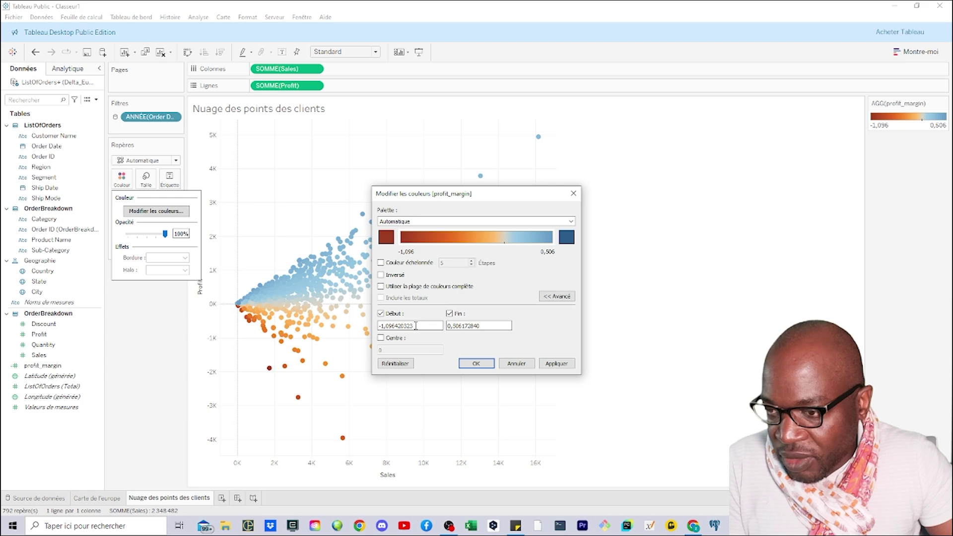
# Step: Try to start the profit_margin colour range at -0.5, and set its end to 0,5
pyautogui.press('BackSpace')
pyautogui.press('BackSpace')
pyautogui.press('BackSpace')
pyautogui.press('BackSpace')
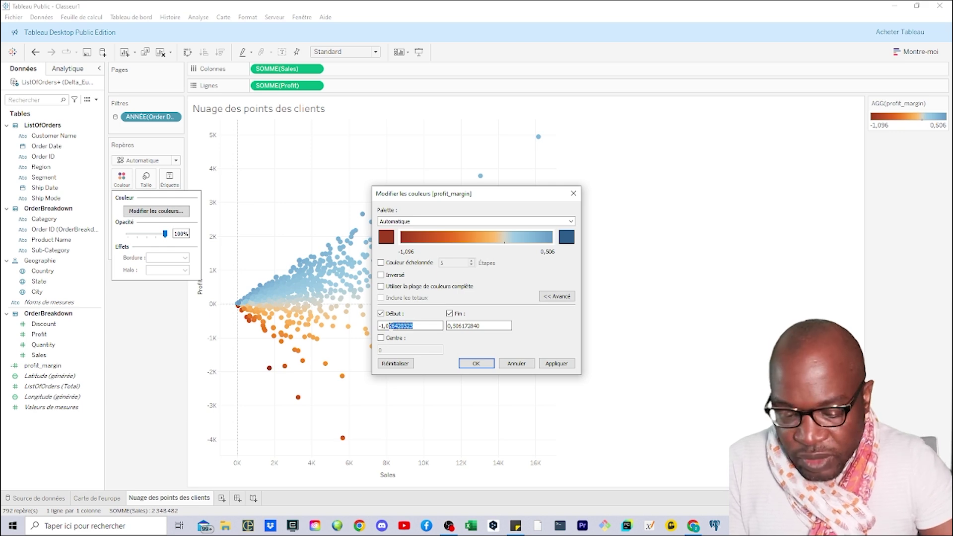
pyautogui.write('0.5')
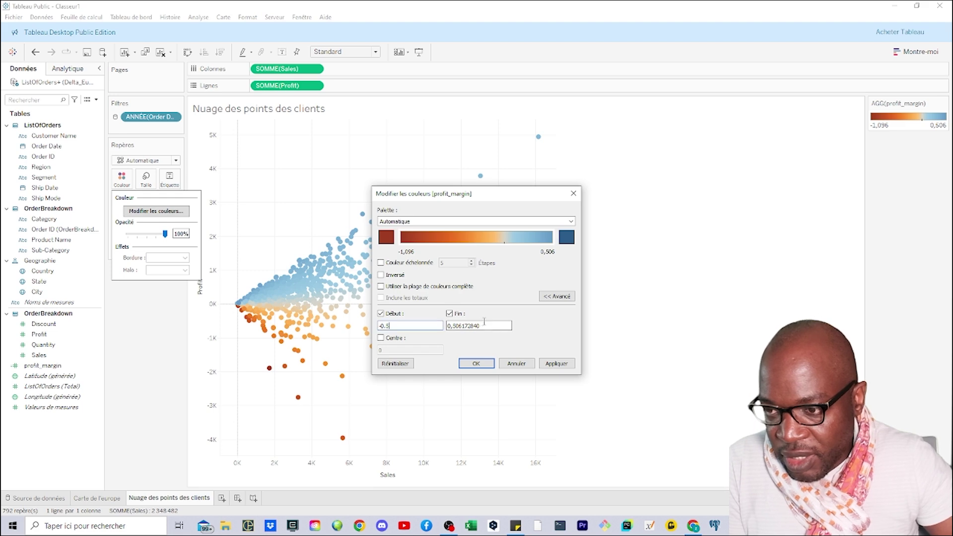
pyautogui.moveTo(483, 325); pyautogui.dragTo(462, 325)
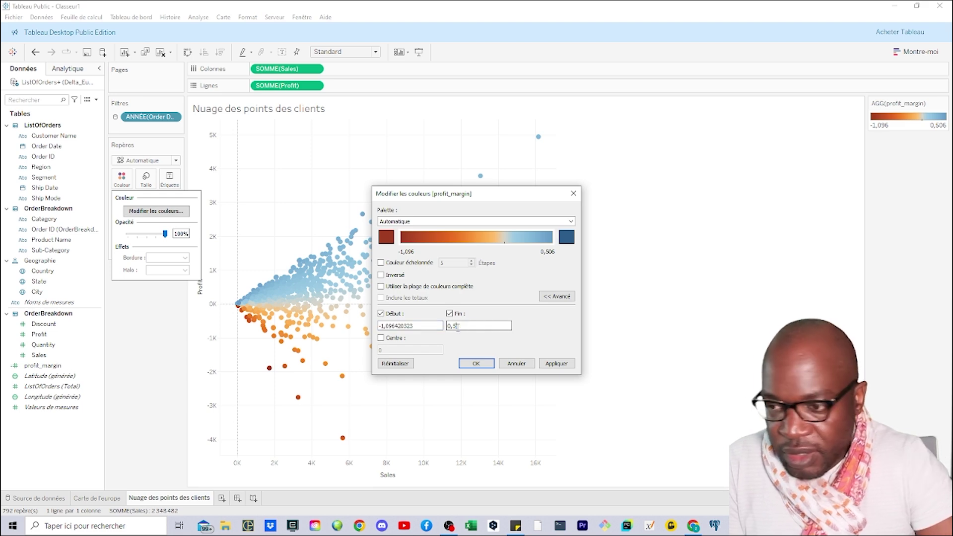
pyautogui.press('BackSpace')
# Step: Try again to set the colour range's start to -0.5, and apply the profit_margin colour changes
pyautogui.moveTo(411, 326); pyautogui.dragTo(379, 325)
pyautogui.write('-')
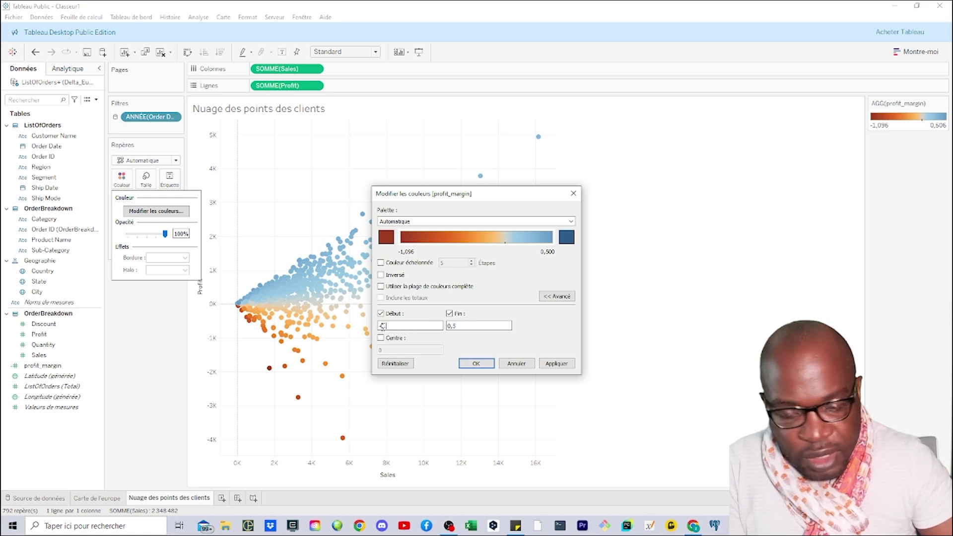
pyautogui.write('0.5')
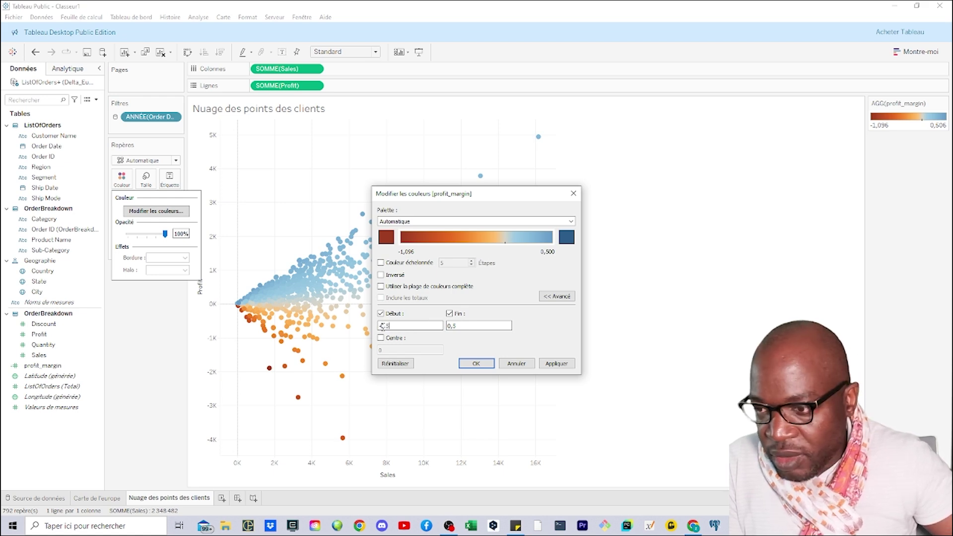
pyautogui.click(556, 366)
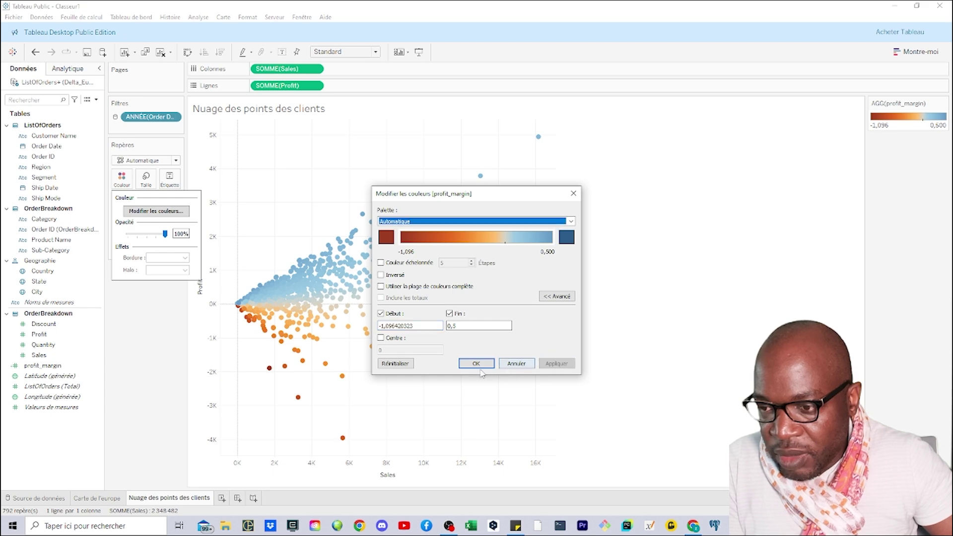
pyautogui.click(473, 364)
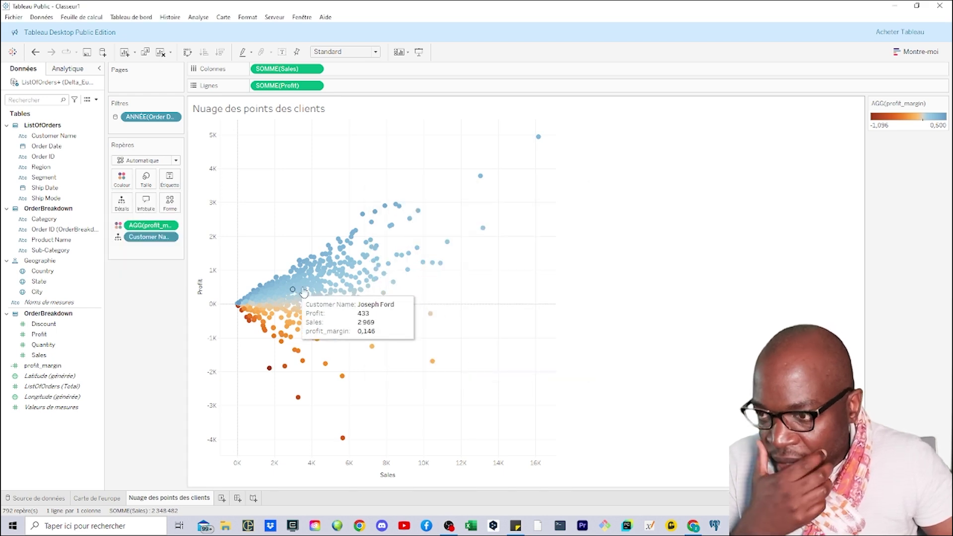
# Step: Increase the size of the scatter plot marks slightly
pyautogui.click(146, 182)
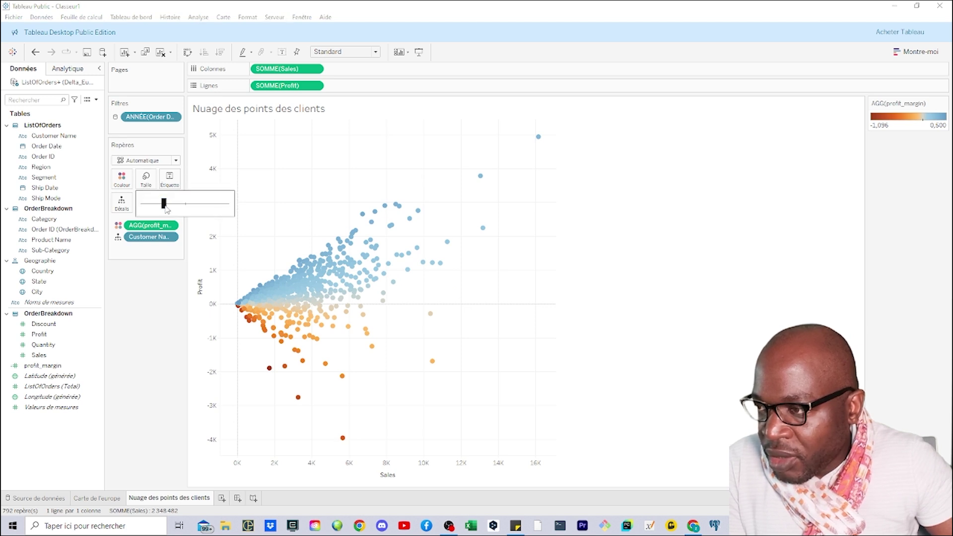
pyautogui.moveTo(167, 206); pyautogui.dragTo(177, 207)
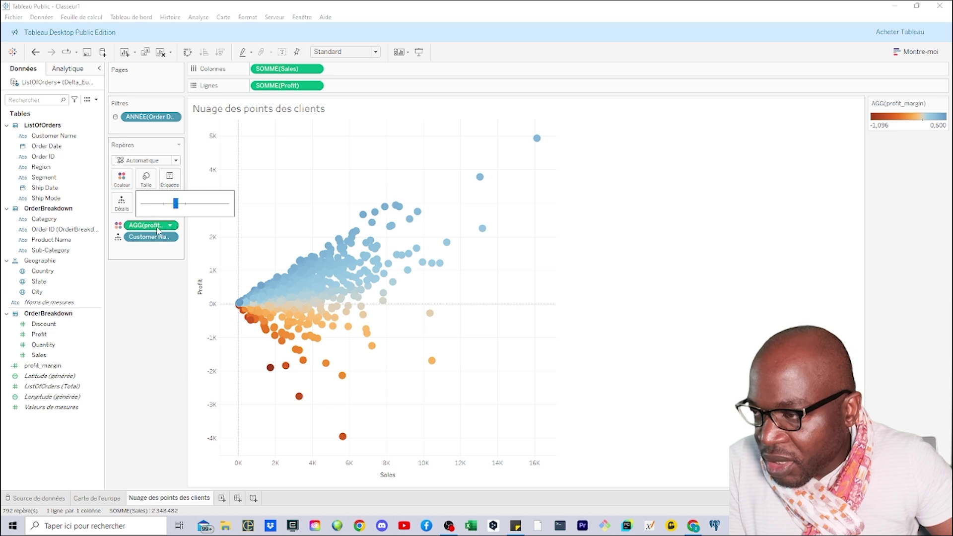
pyautogui.click(149, 277)
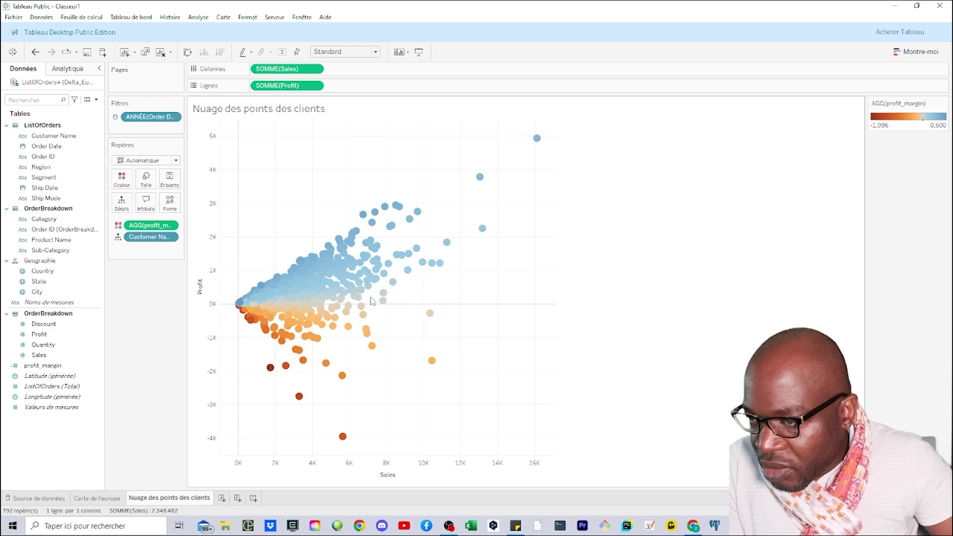
# Step: Set the opacity of the scatter plot marks to 75%
pyautogui.click(121, 180)
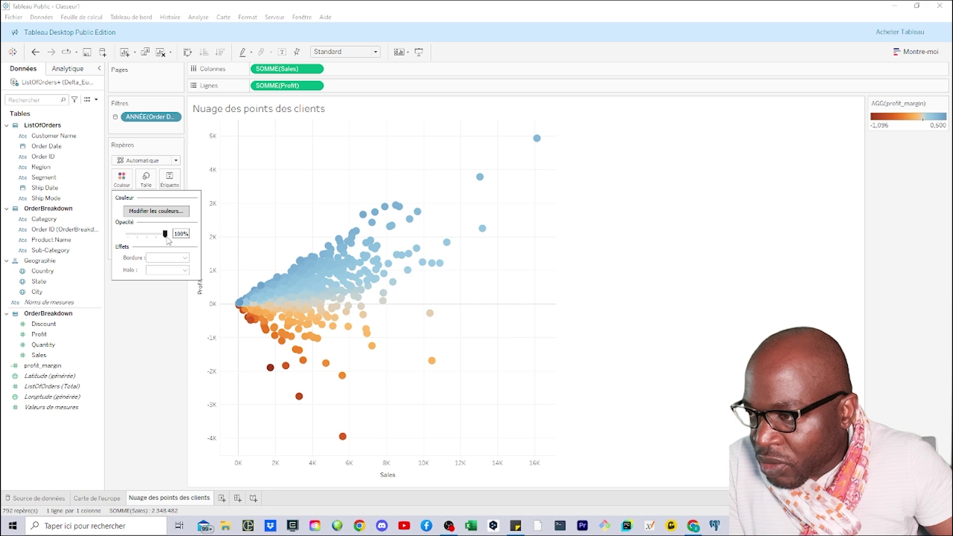
pyautogui.moveTo(167, 238); pyautogui.dragTo(165, 238)
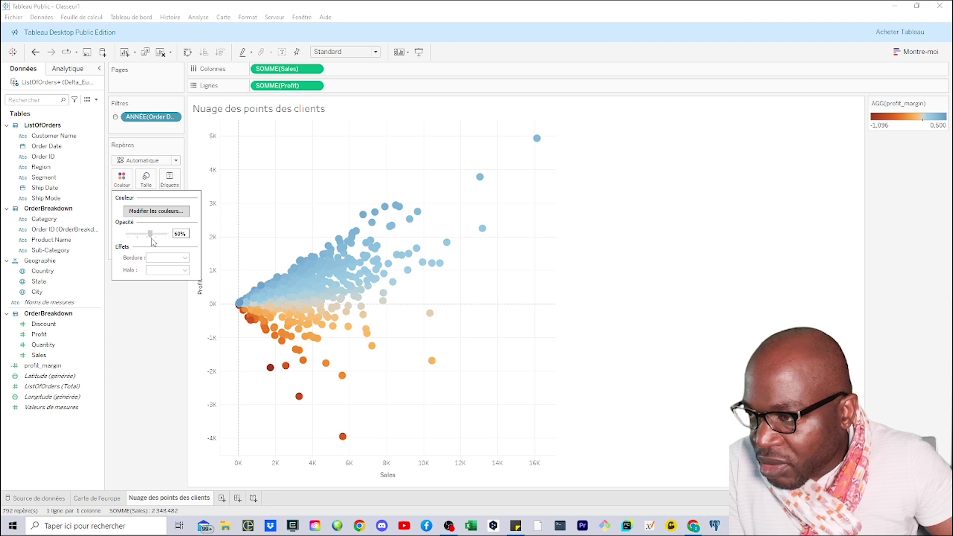
pyautogui.click(180, 233)
pyautogui.press('BackSpace')
pyautogui.press('BackSpace')
pyautogui.write('75')
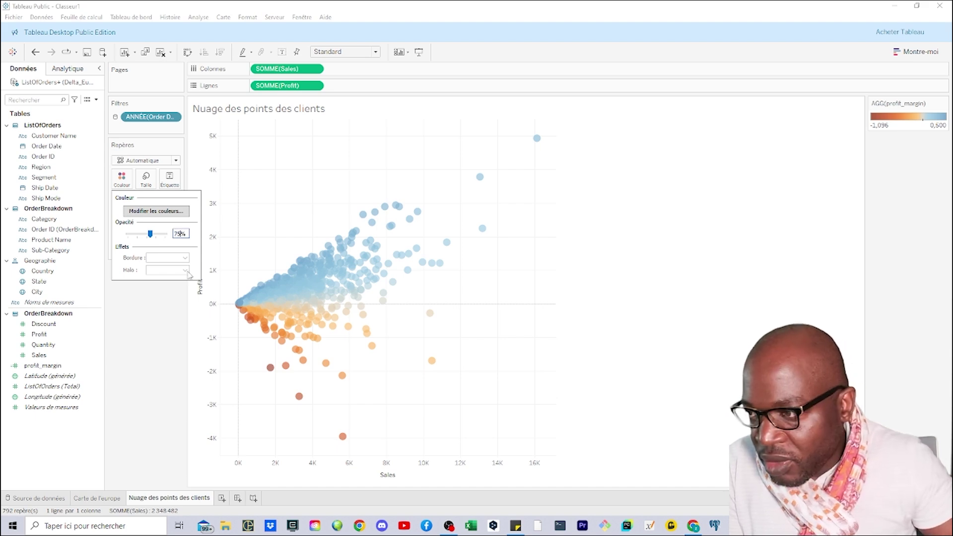
pyautogui.press('Return')
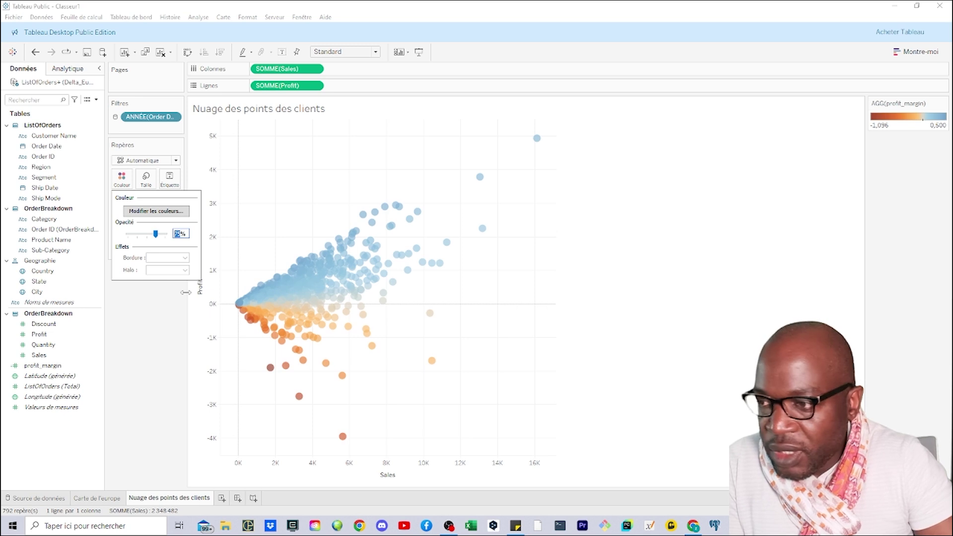
pyautogui.click(155, 352)
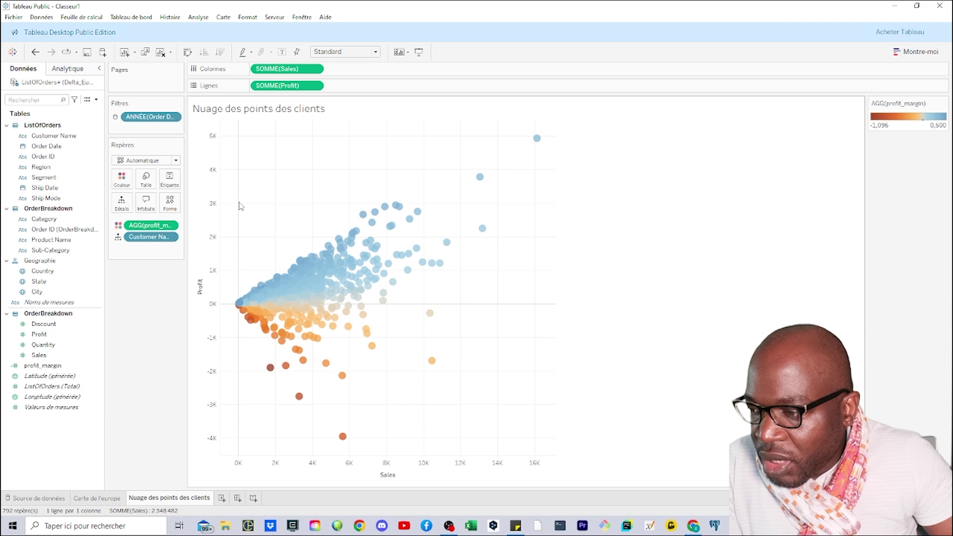
# Step: Replace the scatter plot's existing year filter with a new Order Date filter by years (Années), leaving every year unselected
pyautogui.moveTo(149, 117); pyautogui.dragTo(45, 439)
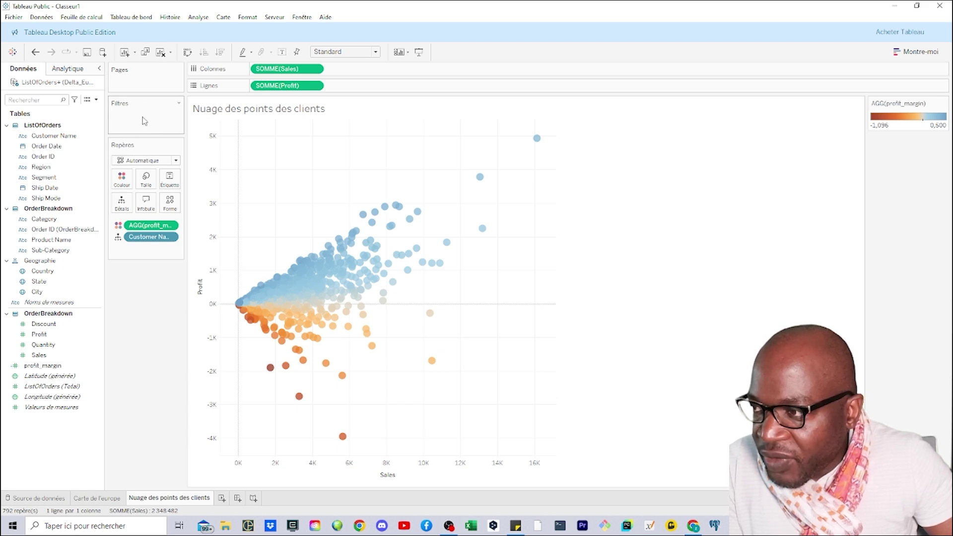
pyautogui.click(50, 147)
pyautogui.click(55, 148)
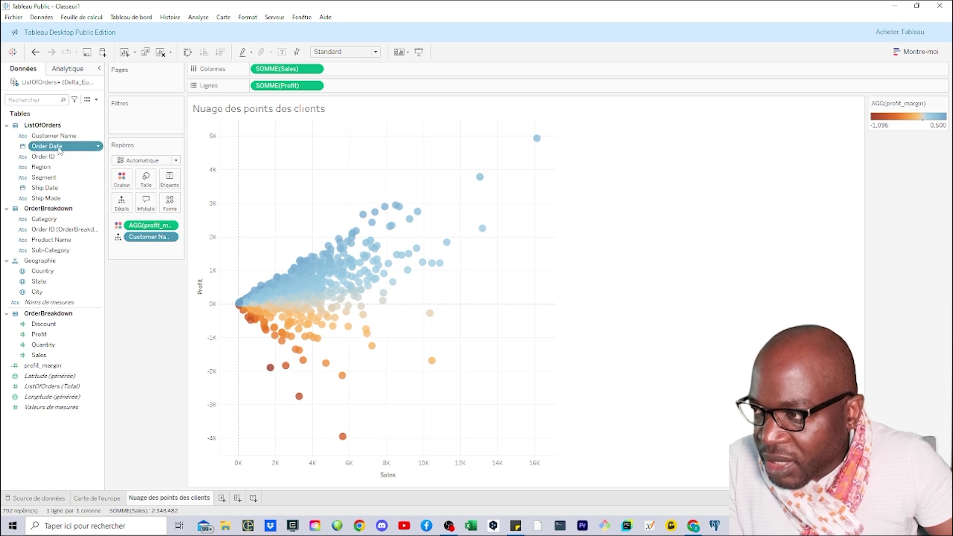
pyautogui.moveTo(59, 149); pyautogui.dragTo(141, 118)
pyautogui.click(436, 203)
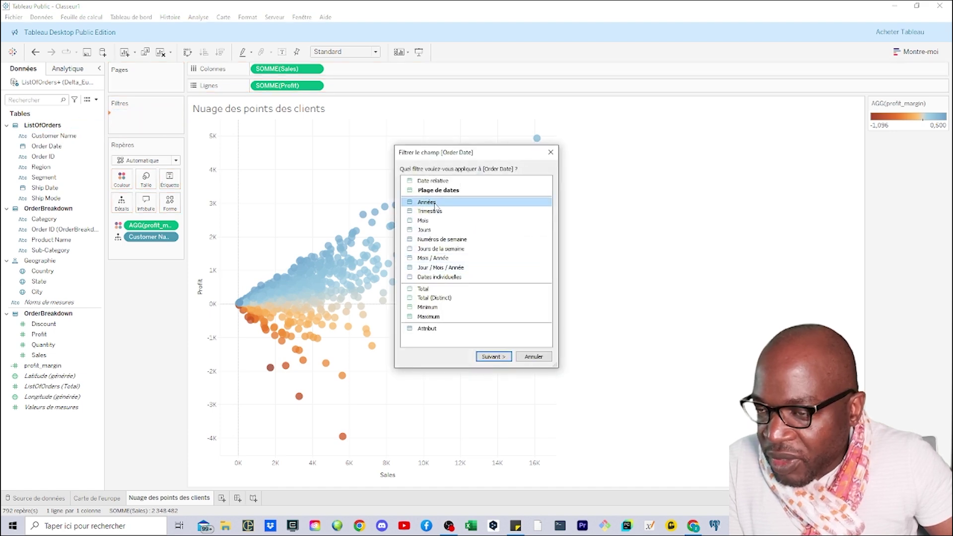
pyautogui.click(493, 357)
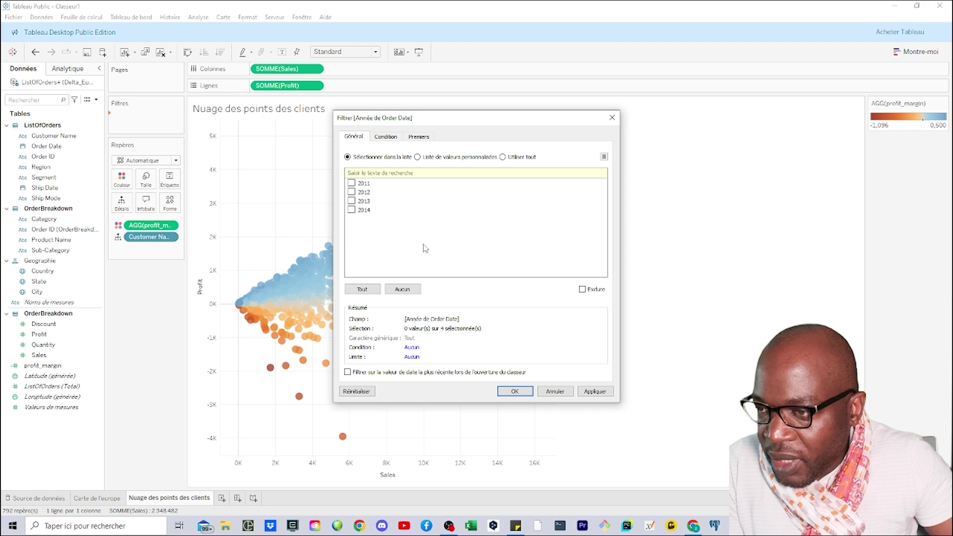
pyautogui.click(594, 392)
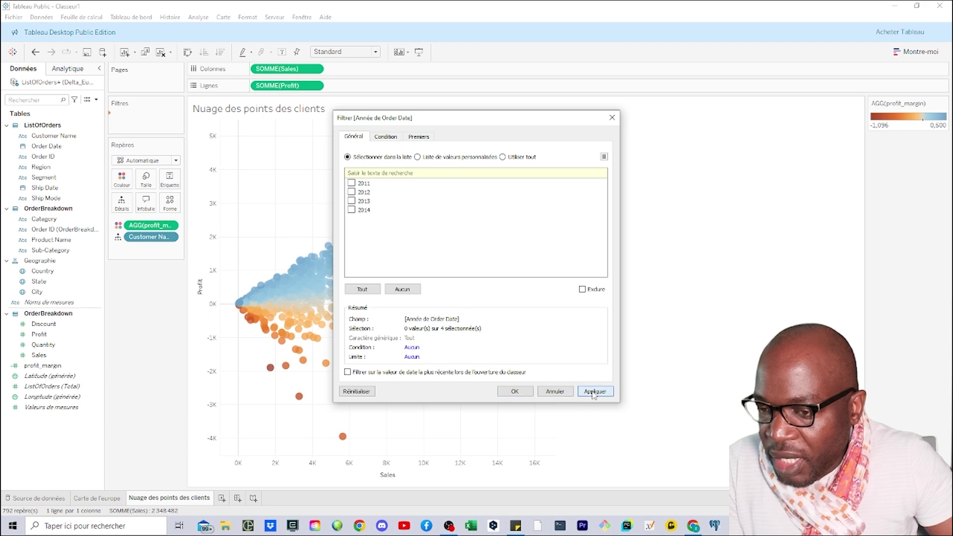
pyautogui.click(516, 392)
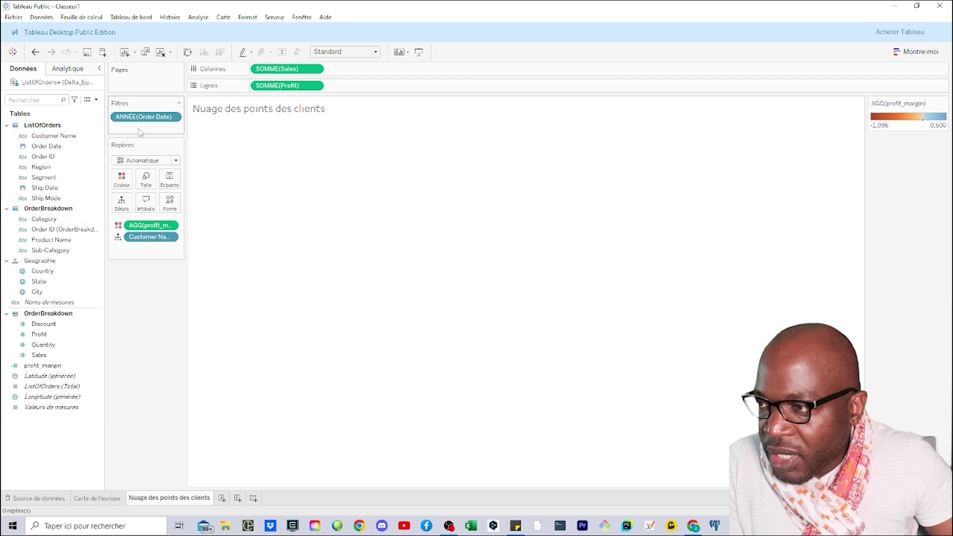
# Step: Show the scatter plot's Order Date year filter as a single-value slider (Valeur unique (curseur))
pyautogui.click(174, 118)
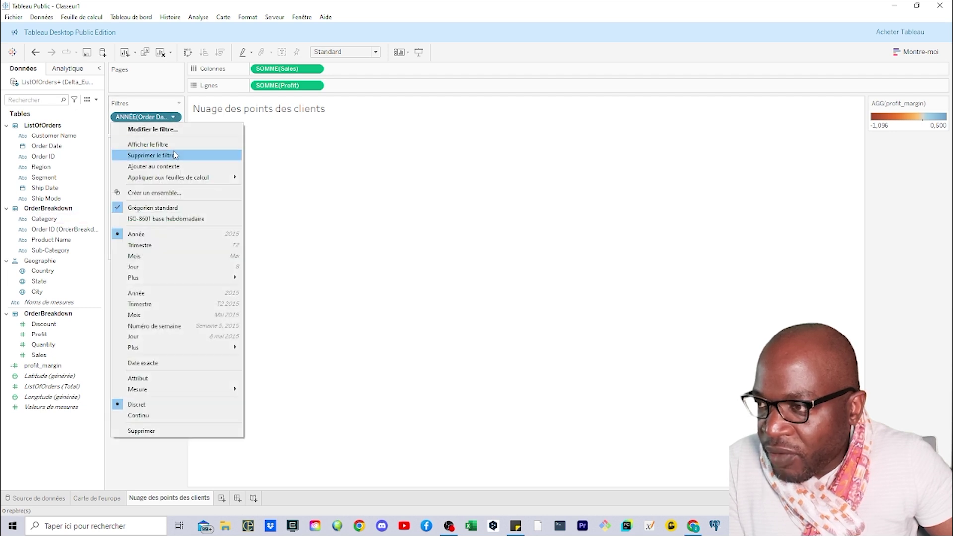
pyautogui.click(148, 144)
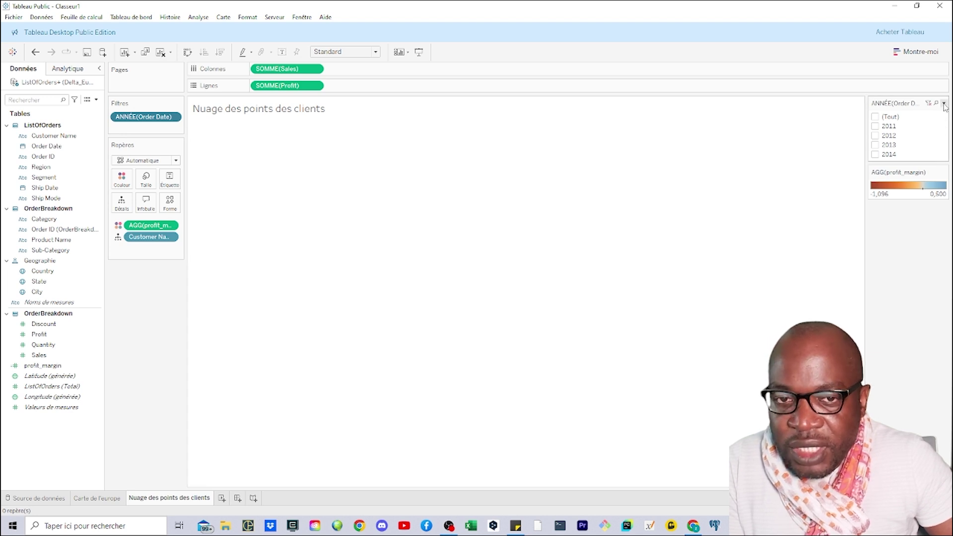
pyautogui.click(943, 104)
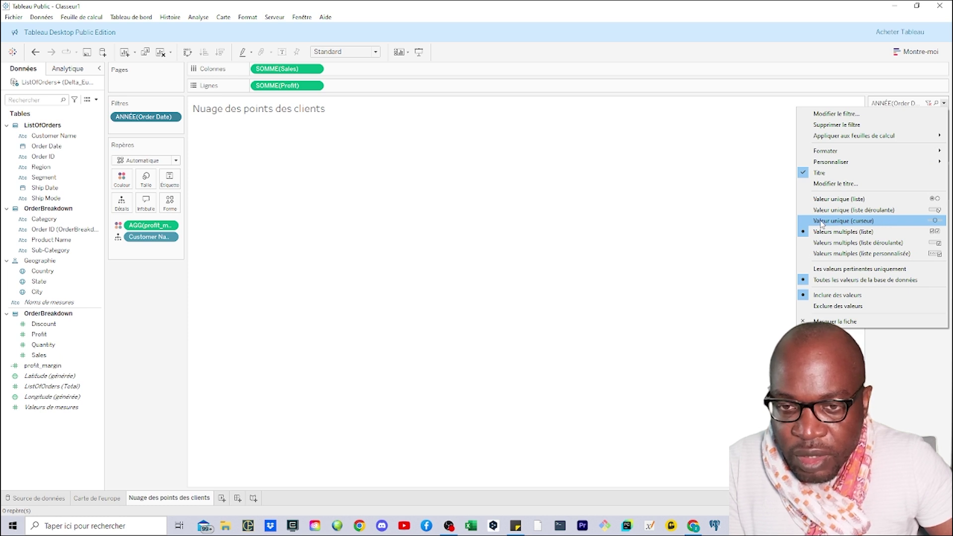
pyautogui.click(864, 224)
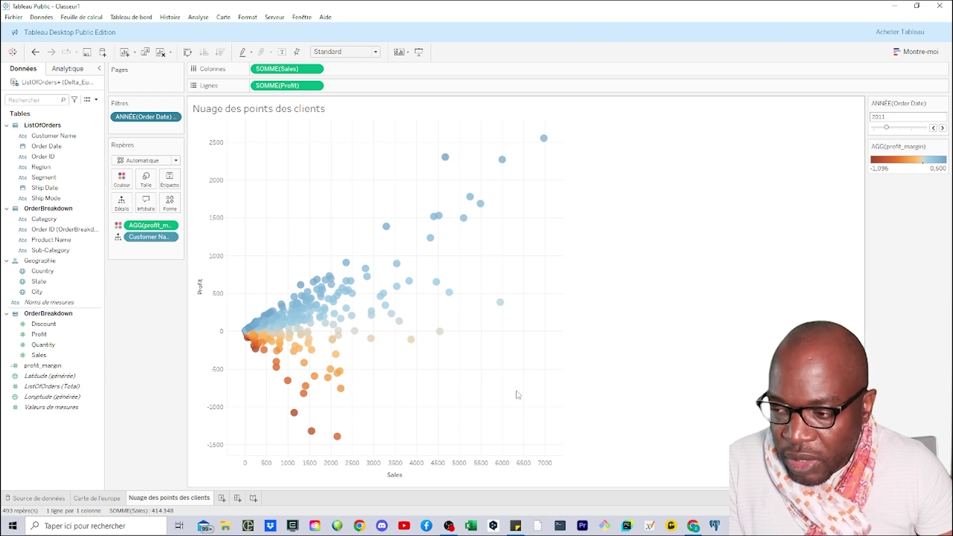
# Step: On the Carte de l'europe worksheet, add an Order Date filter by years (Années) with no year selected
pyautogui.click(97, 497)
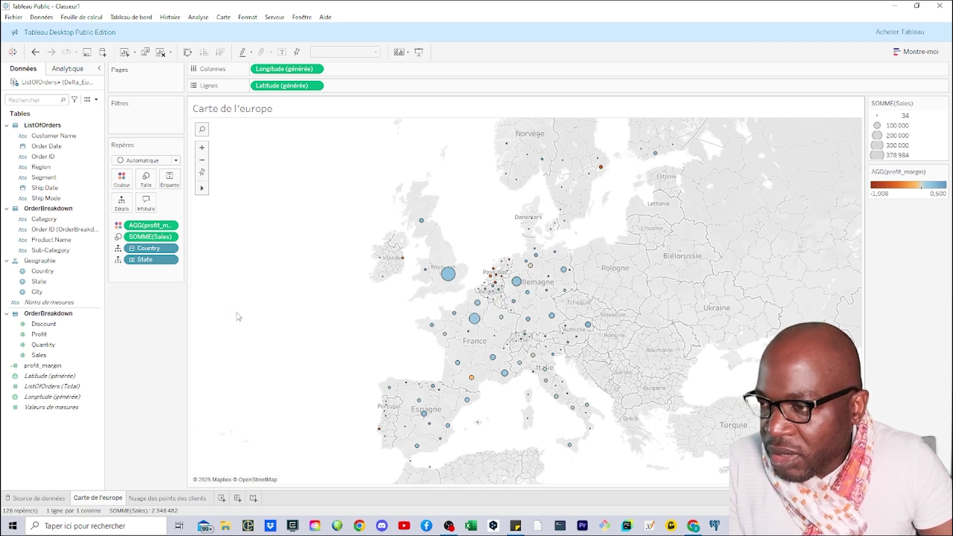
pyautogui.moveTo(46, 146); pyautogui.dragTo(142, 128)
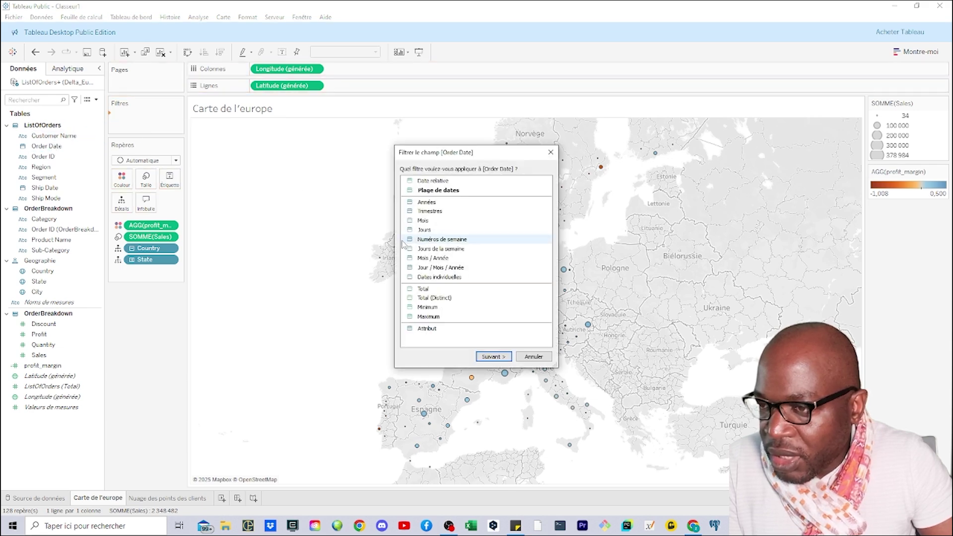
pyautogui.click(426, 202)
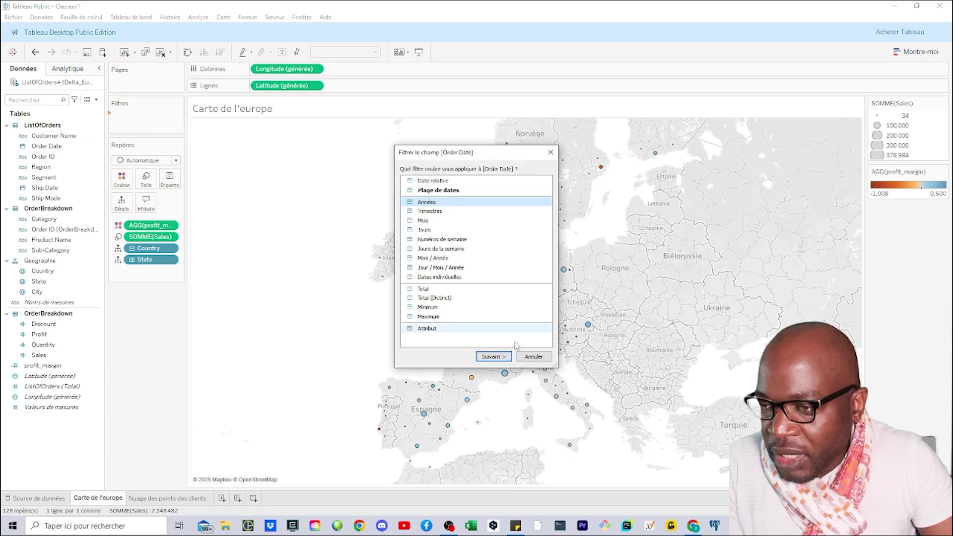
pyautogui.click(493, 356)
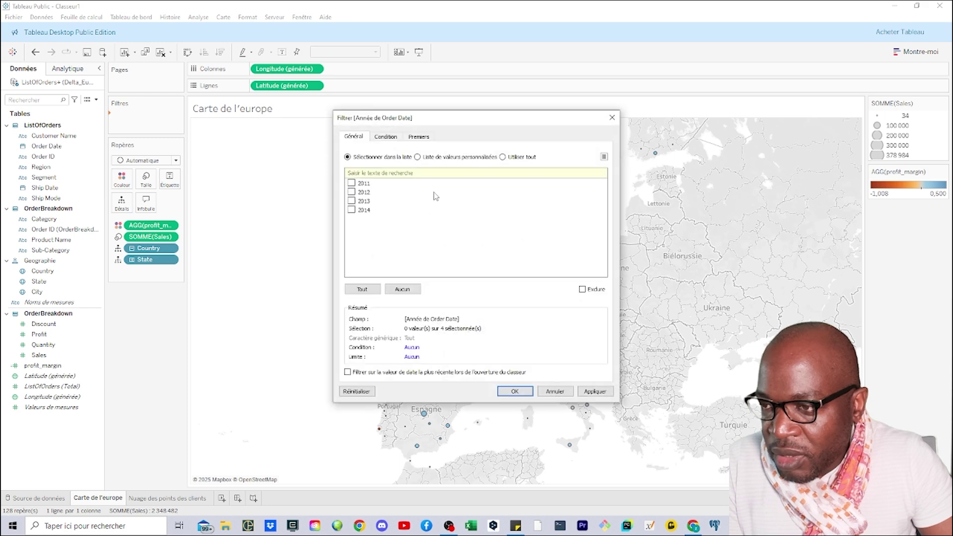
pyautogui.click(594, 391)
pyautogui.click(514, 391)
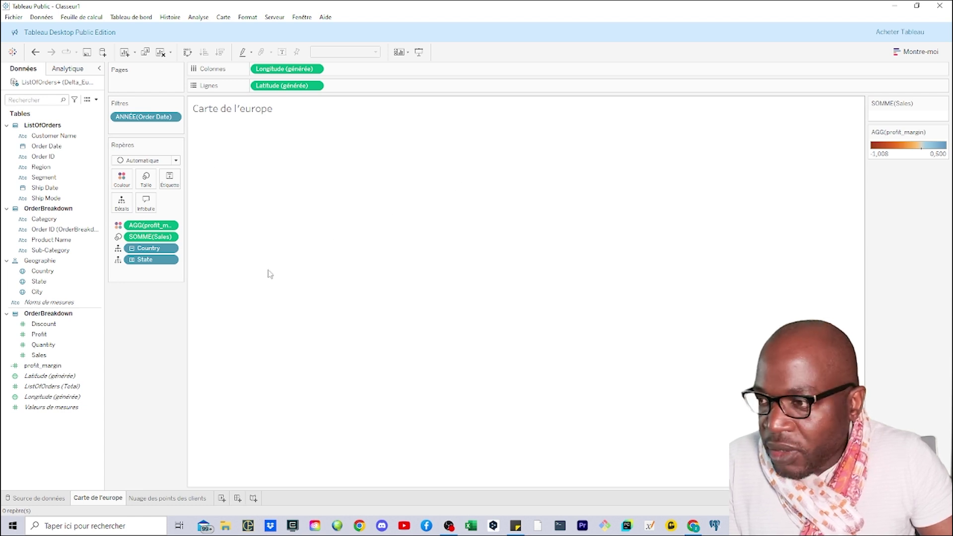
# Step: Show the map's Order Date year filter as a single-value slider and set it to 2012
pyautogui.click(173, 117)
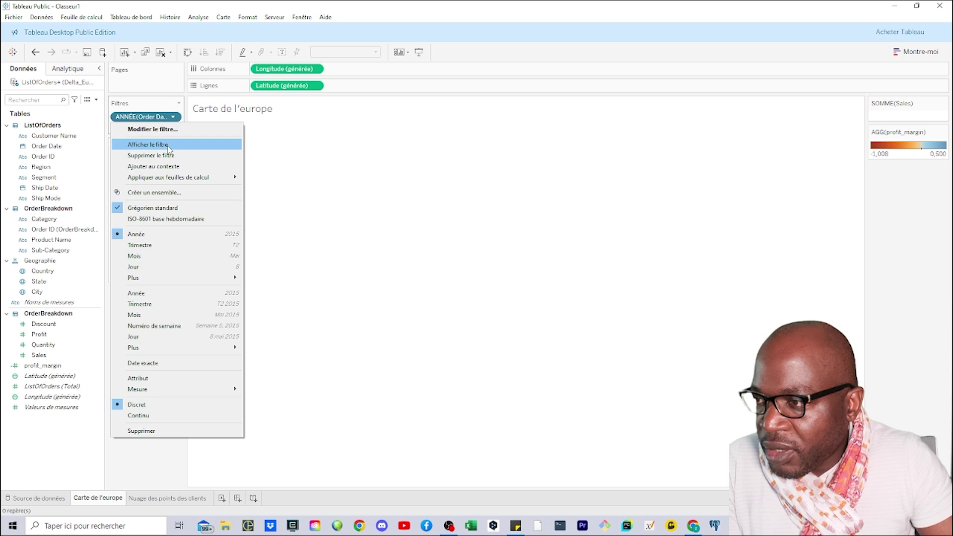
pyautogui.click(168, 147)
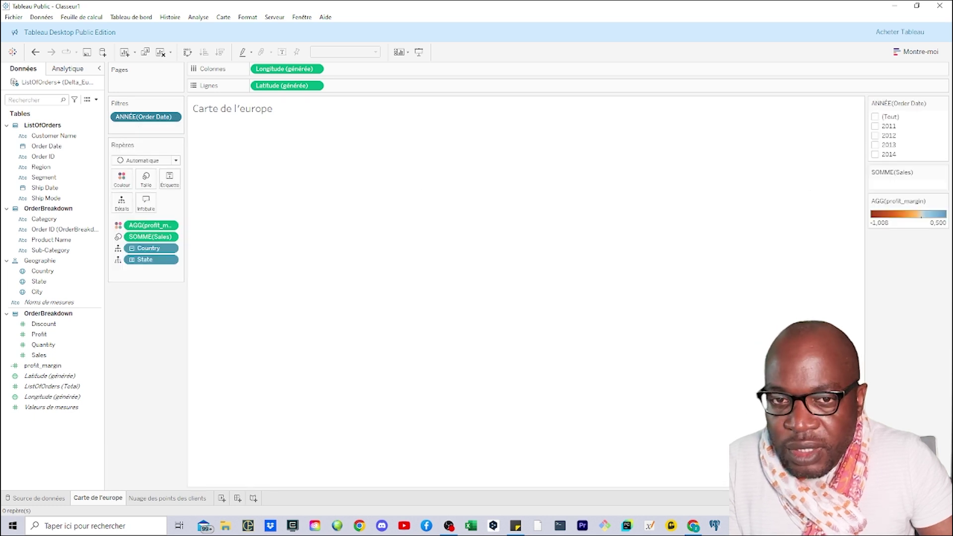
pyautogui.click(943, 103)
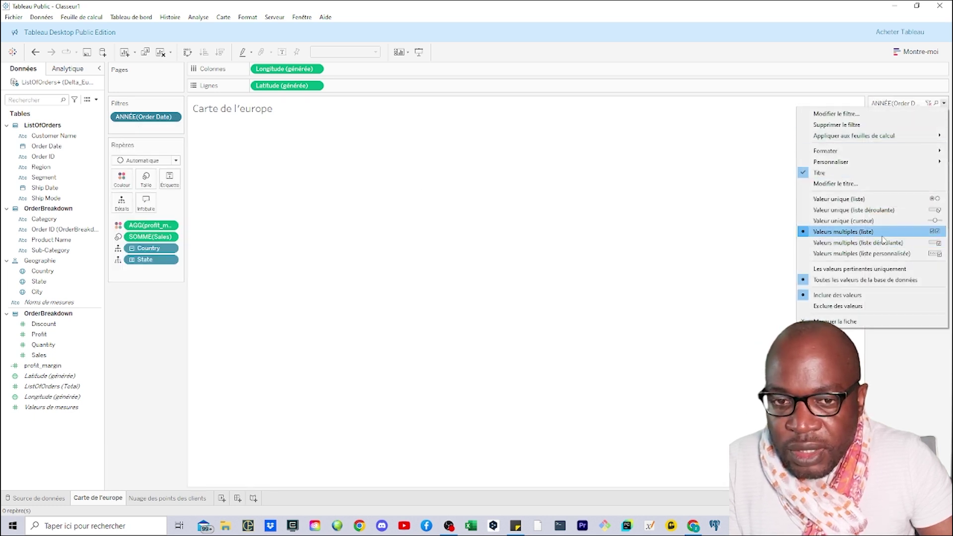
pyautogui.click(893, 223)
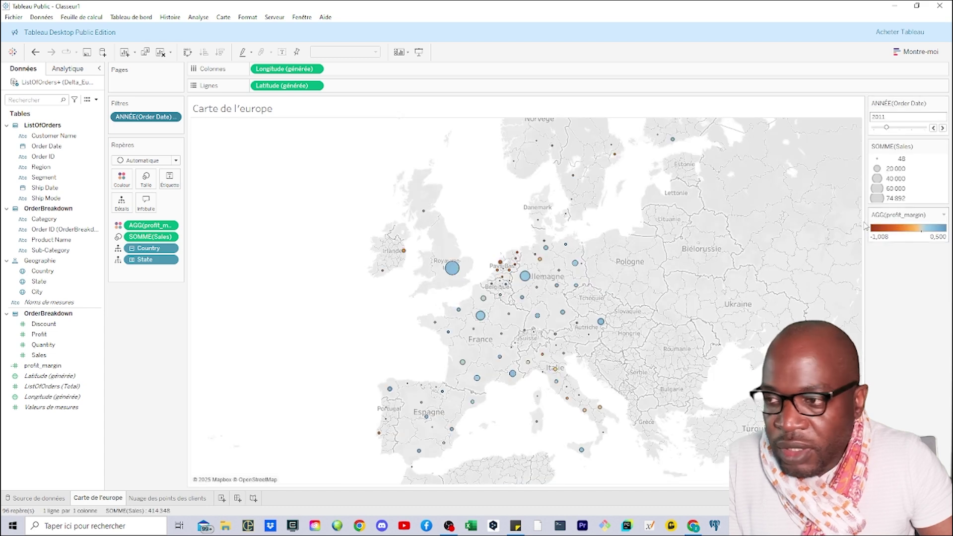
pyautogui.click(899, 128)
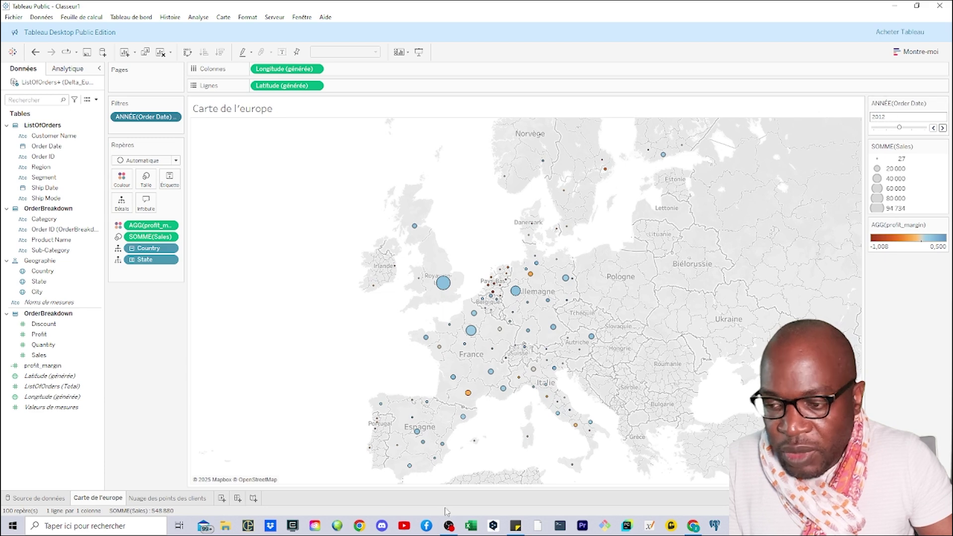
# Step: Compare the year on both worksheets, and apply the map's Order Date filter to all worksheets using this data source
pyautogui.click(174, 497)
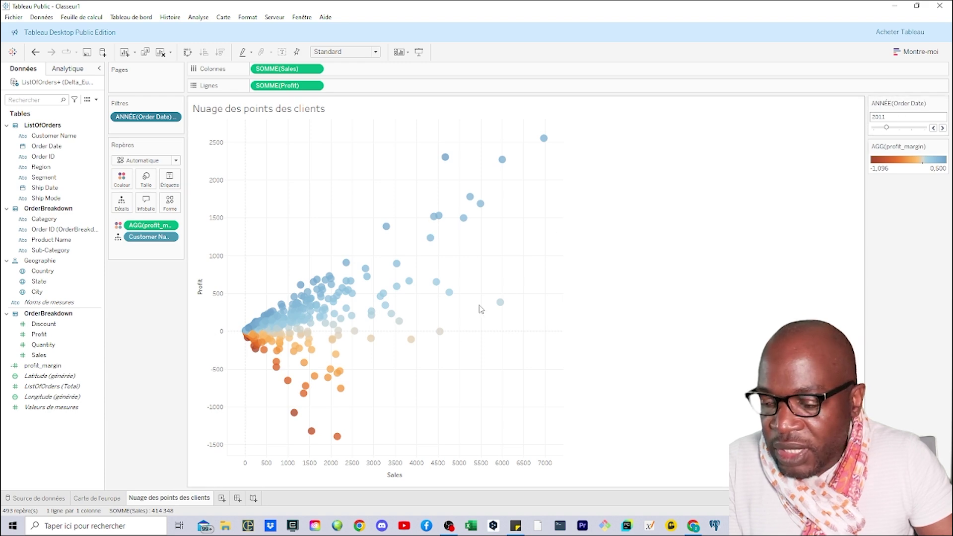
pyautogui.click(105, 502)
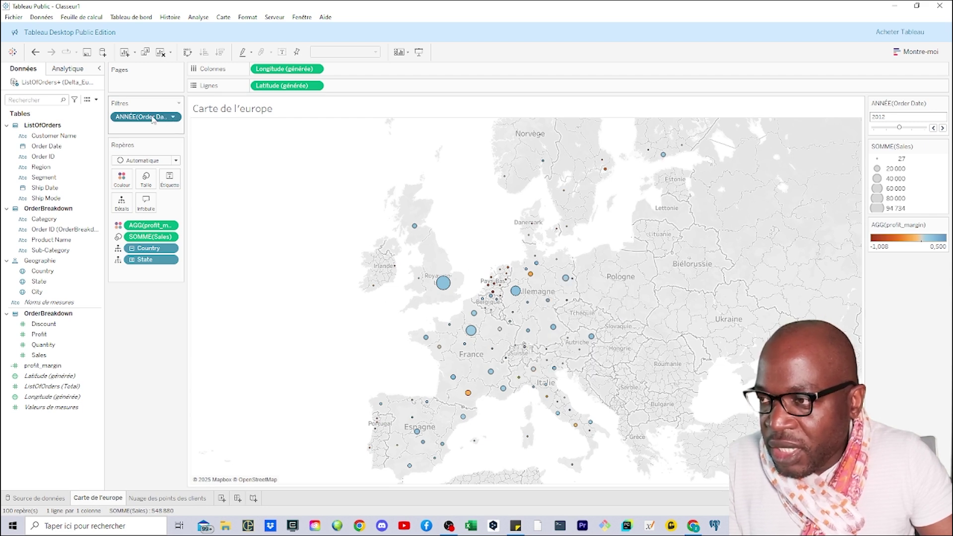
pyautogui.click(173, 118)
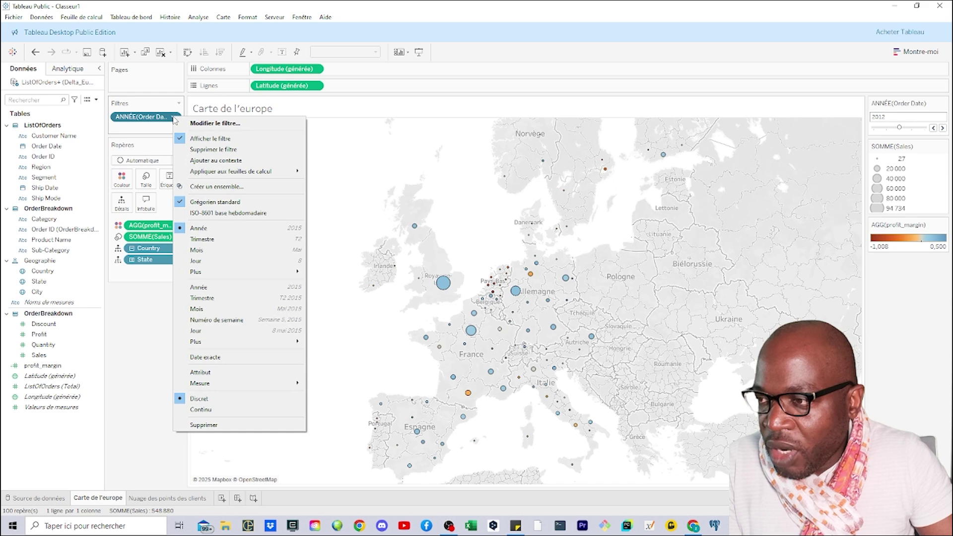
pyautogui.moveTo(228, 174)
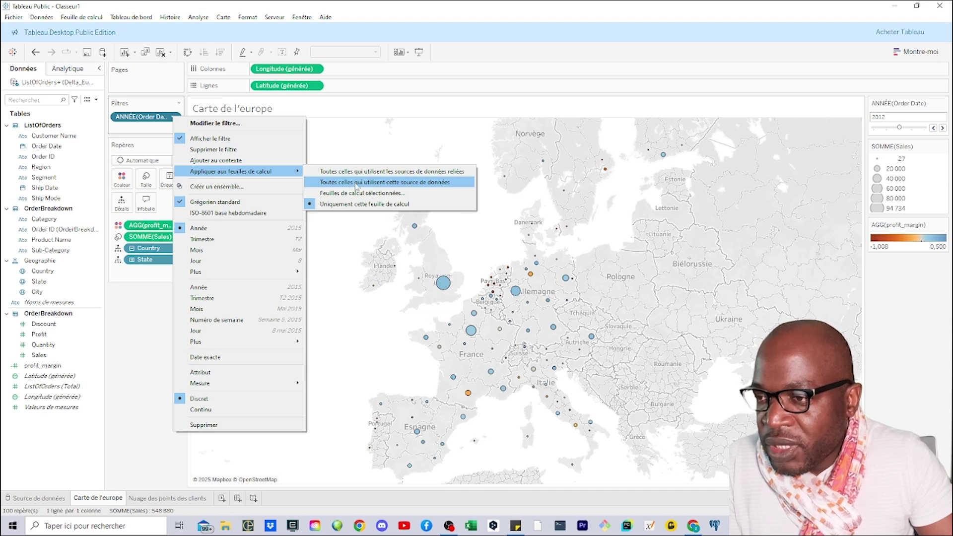
pyautogui.click(397, 184)
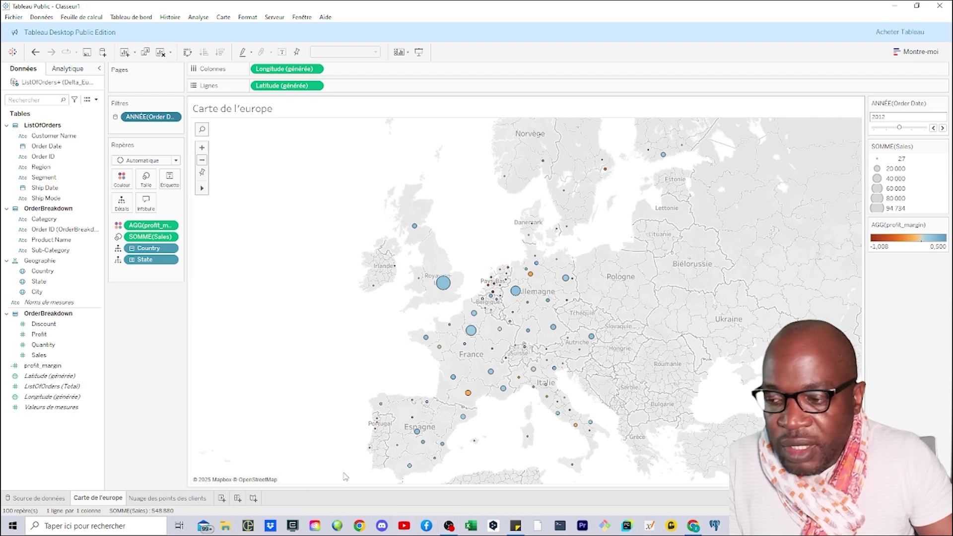
# Step: Check the shared year filter on the scatter plot, set the year to 2013 on the map, and compare both worksheets
pyautogui.click(164, 498)
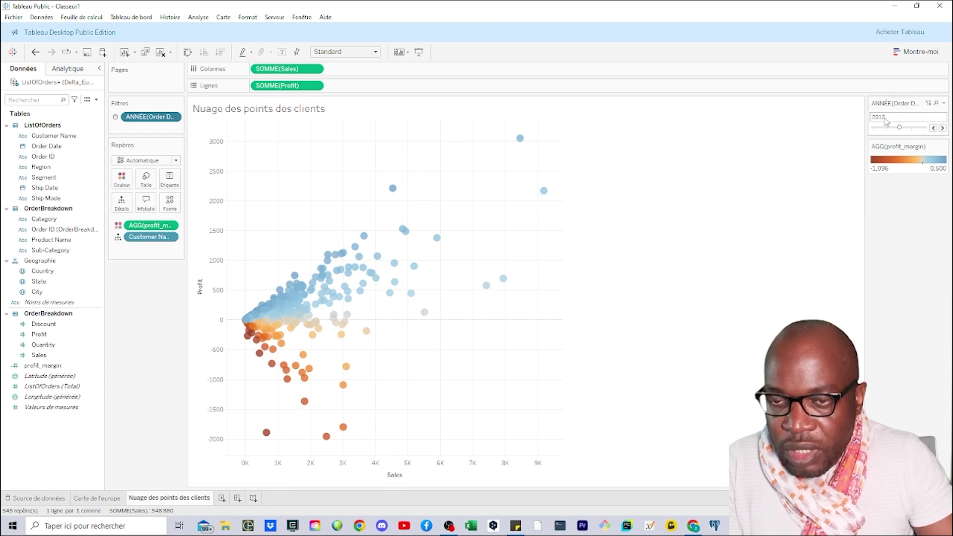
pyautogui.hotkey('ctrl', 'shift', 'Tab')
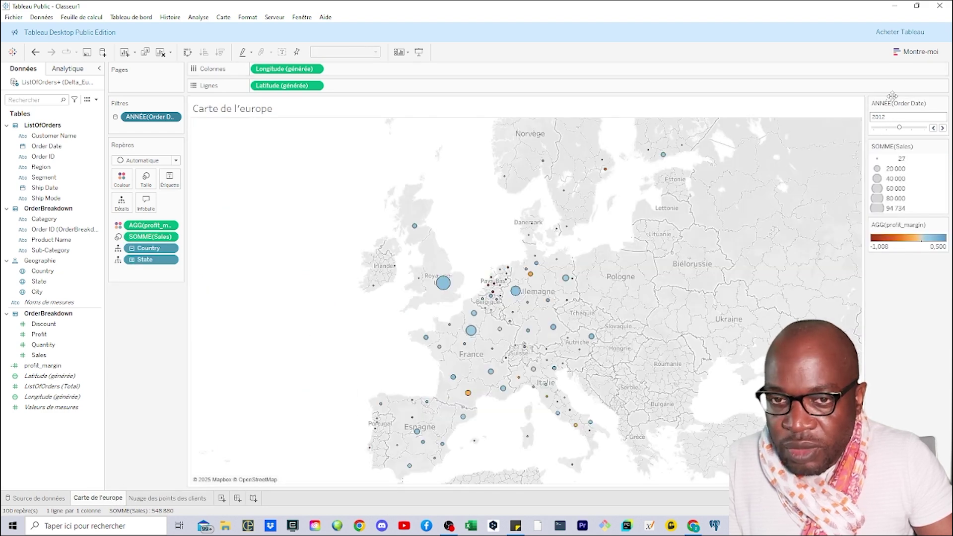
pyautogui.click(941, 127)
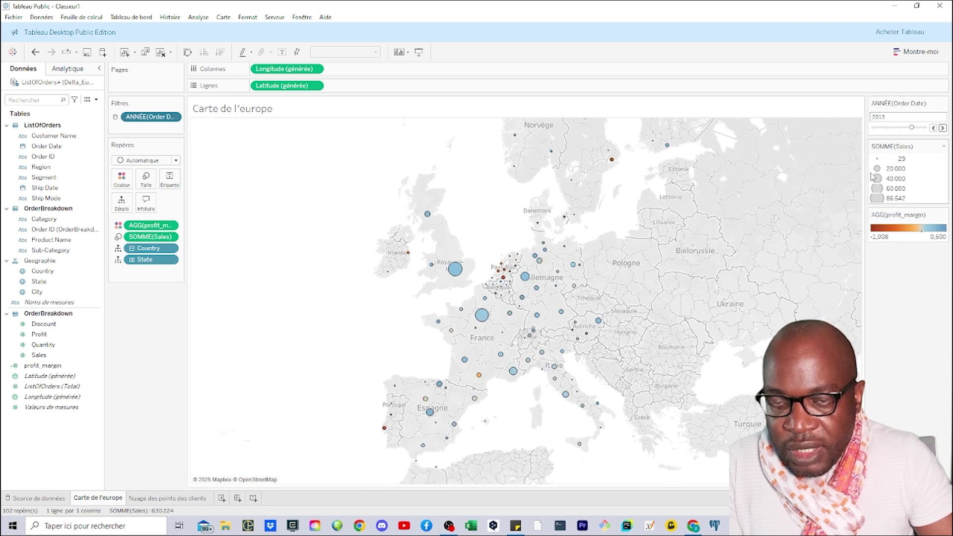
pyautogui.hotkey('ctrl', 'Tab')
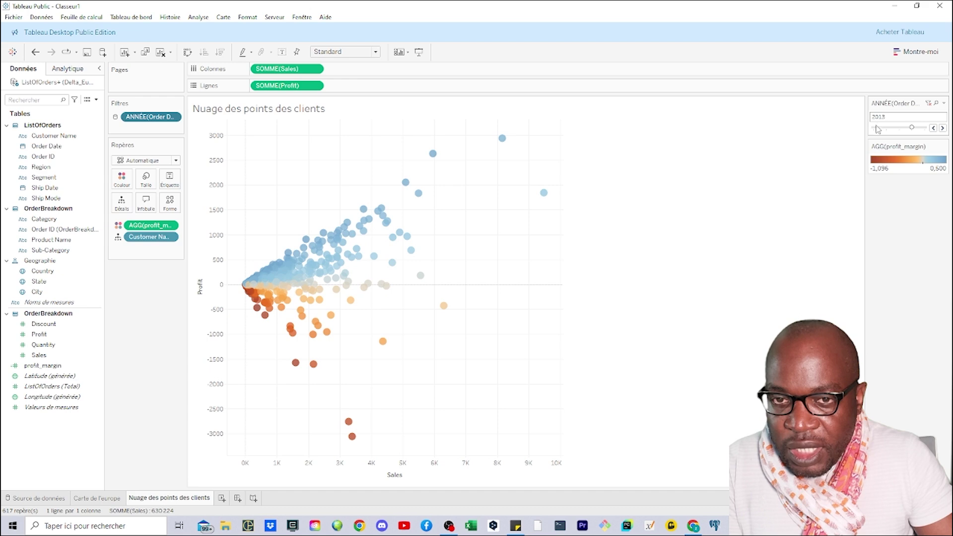
# Step: Set the year filter to 2011 on the scatter plot, and check that the Europe map follows the same year
pyautogui.click(932, 128)
pyautogui.click(932, 128)
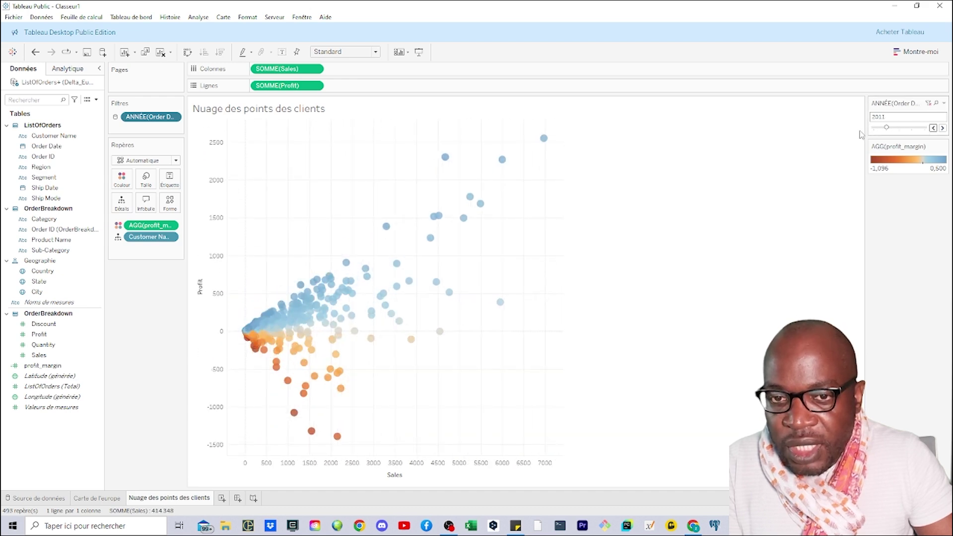
pyautogui.click(99, 498)
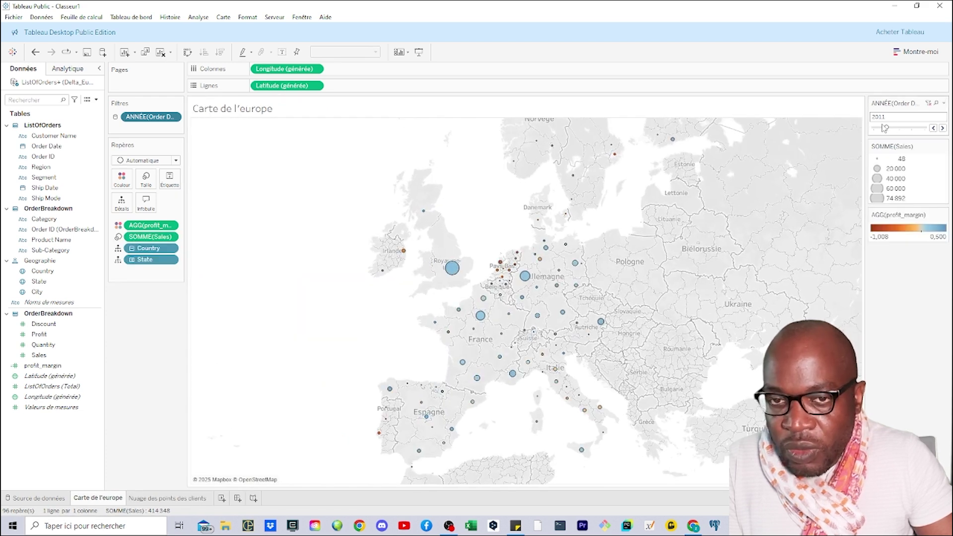
pyautogui.click(168, 498)
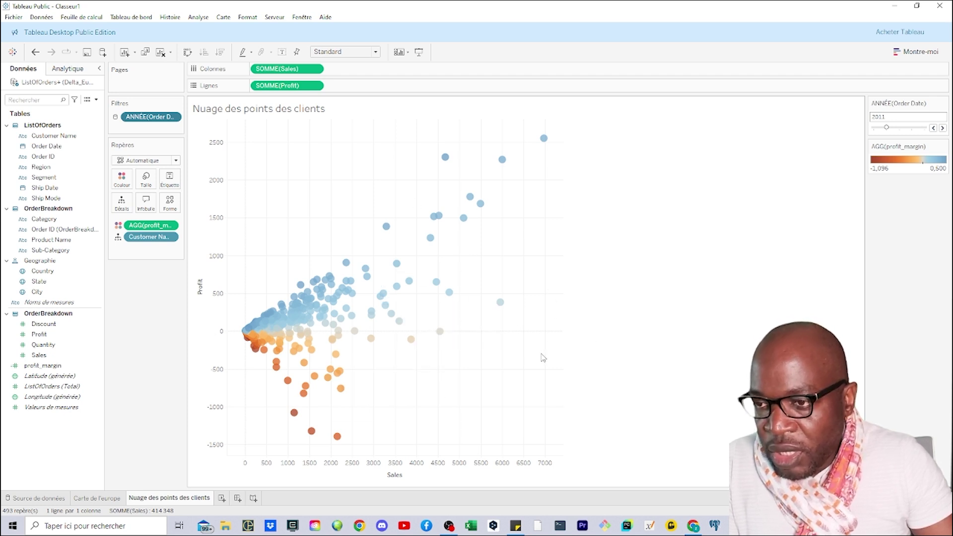
pyautogui.moveTo(501, 303)
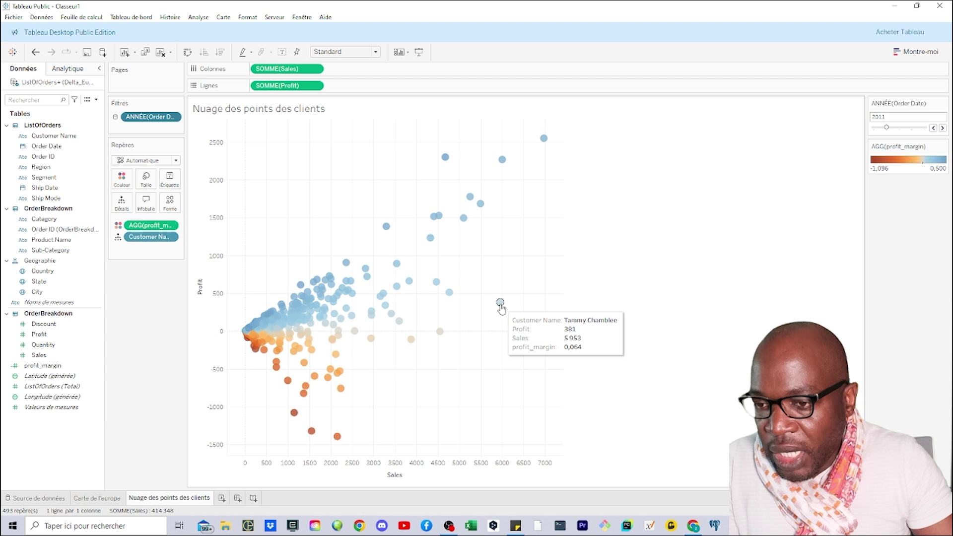